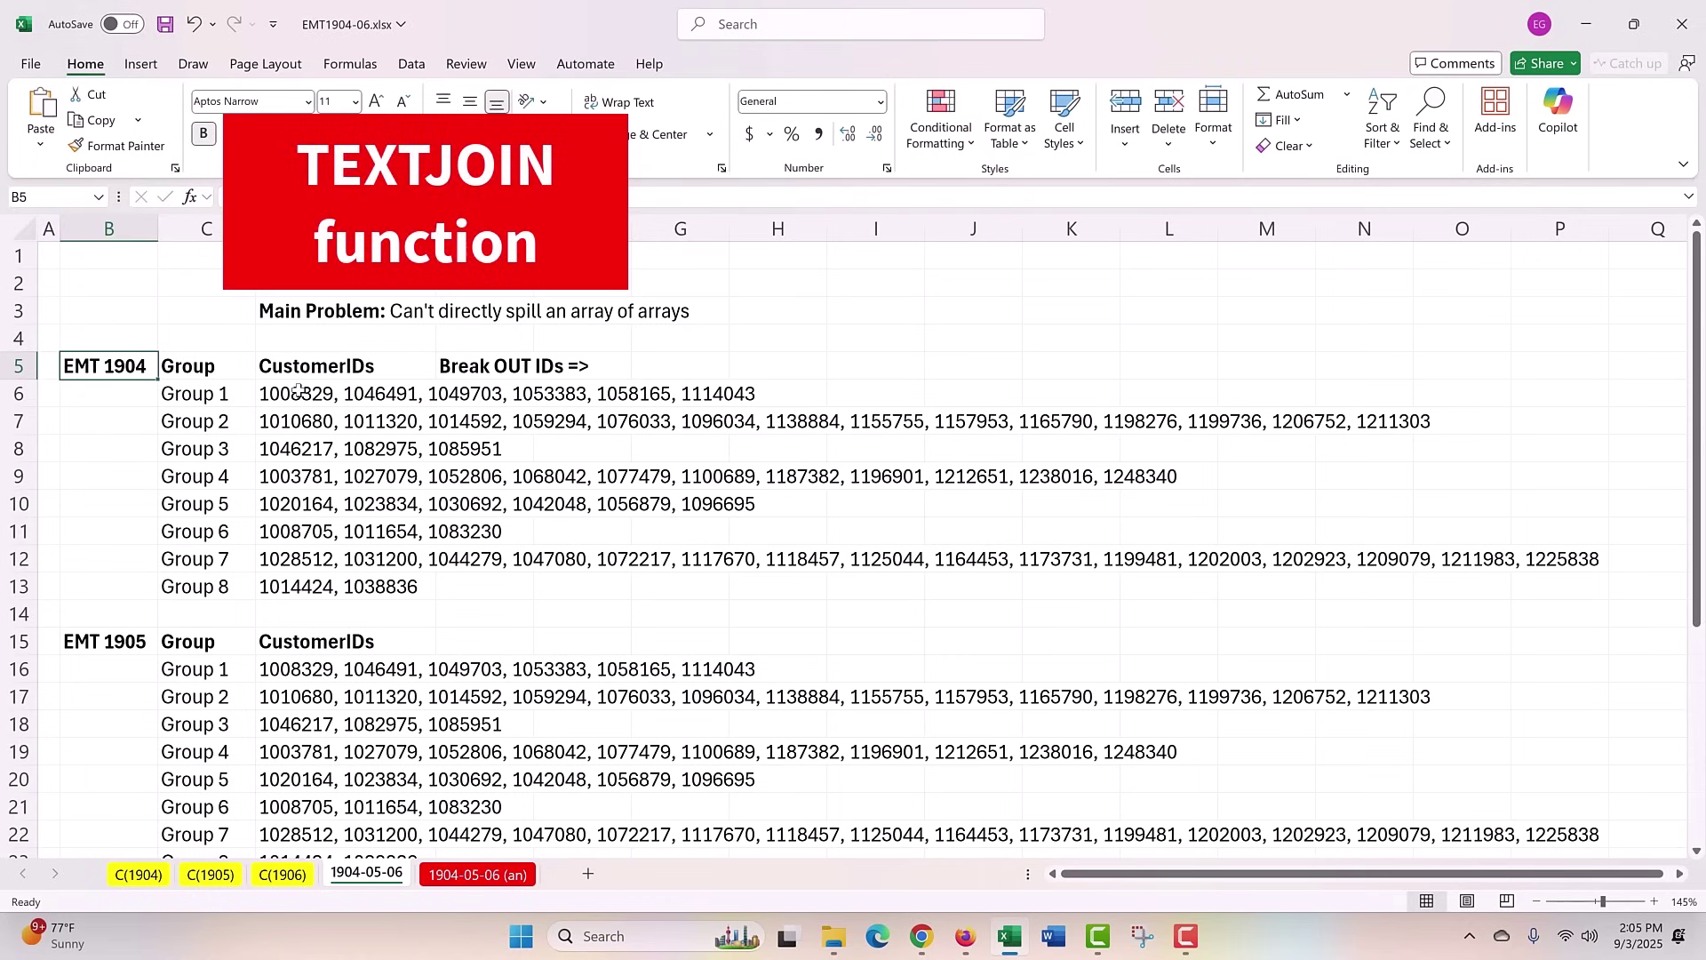
- Enter =TEXTJOIN(";",,D6:D13) in E6 to join all groups' CustomerIDs with semicolons
drag(299, 391, 306, 585)
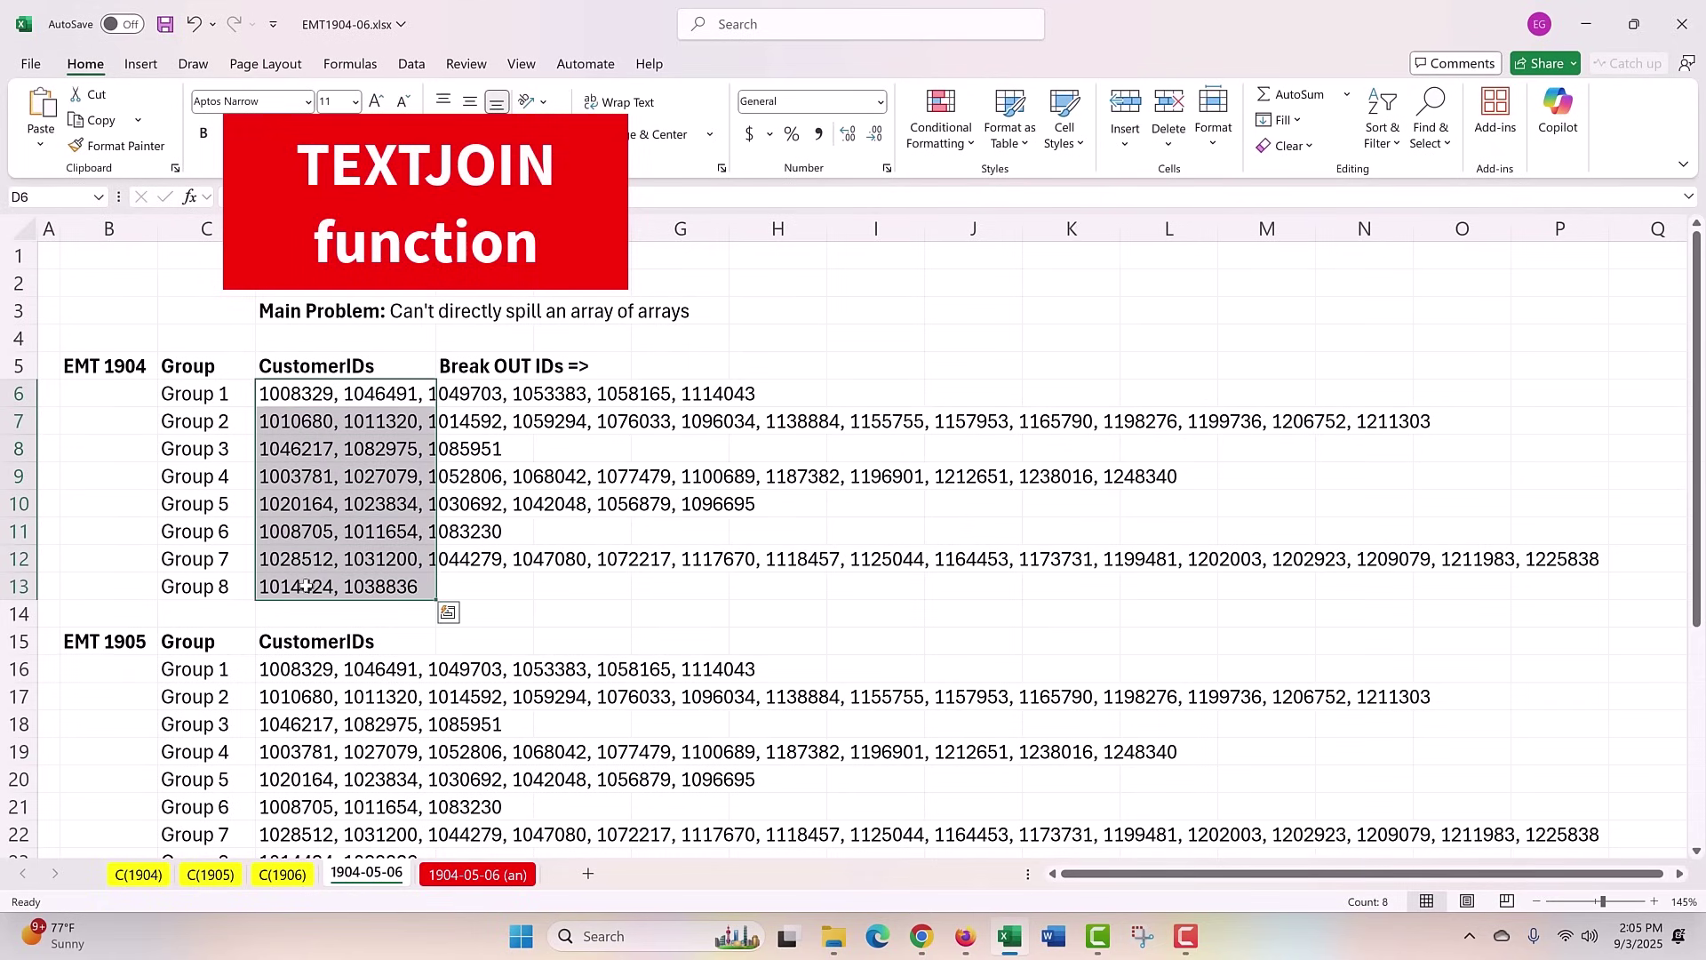
click(289, 394)
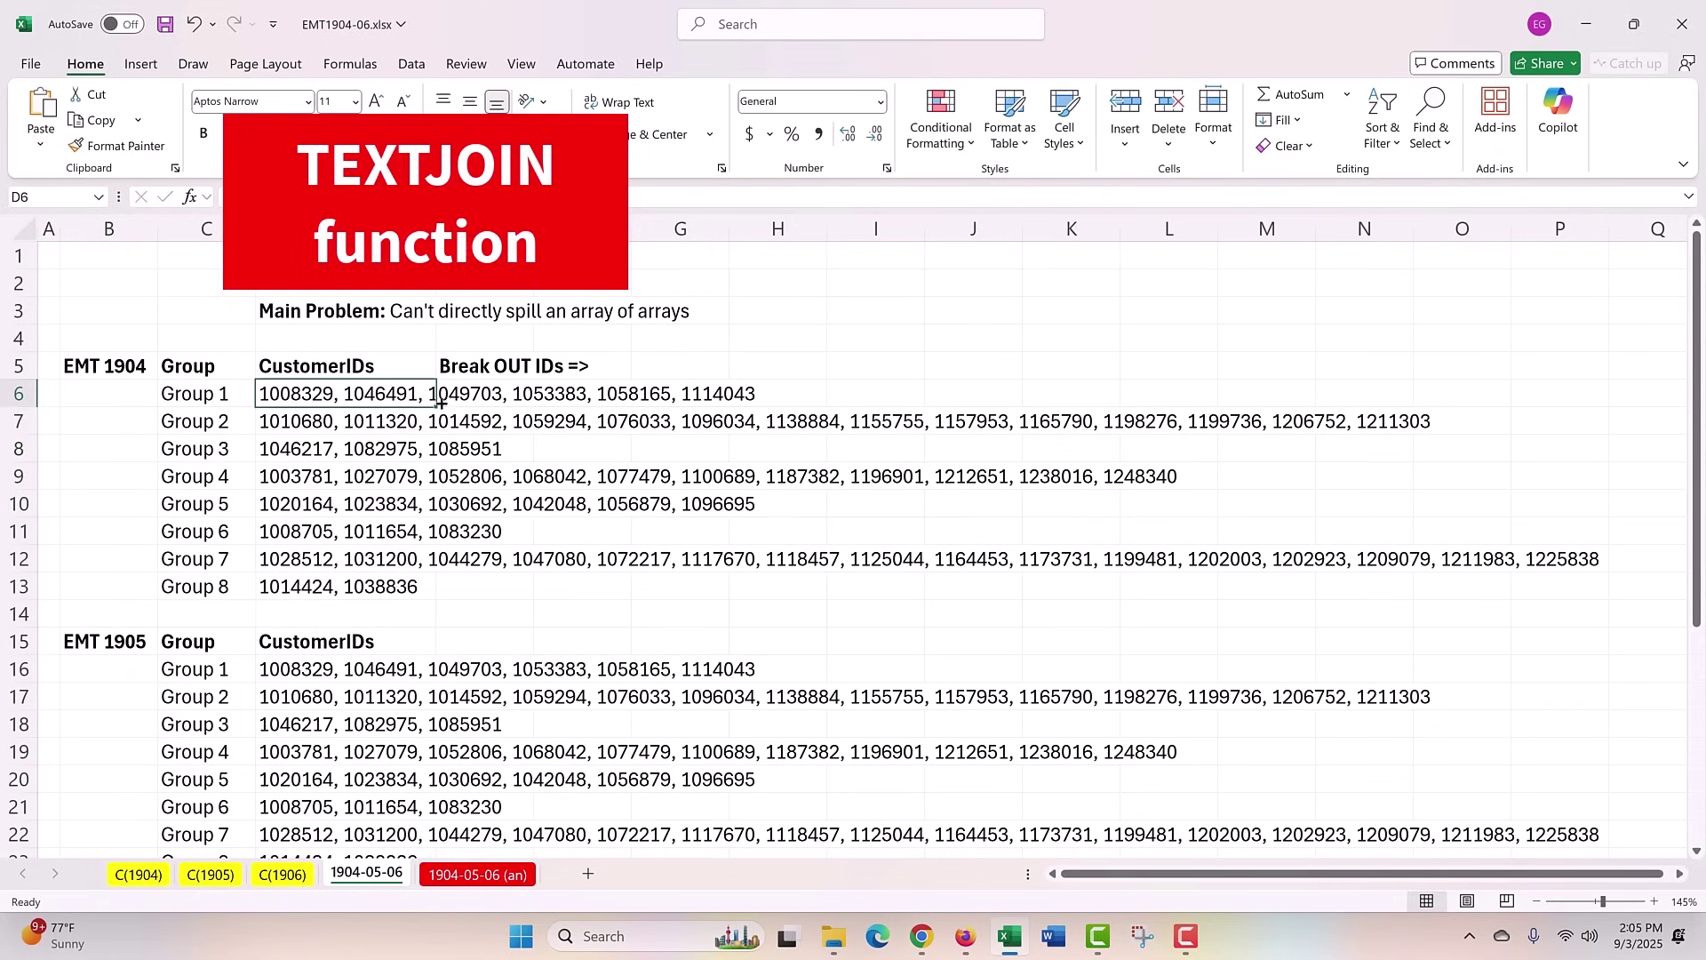
click(475, 393)
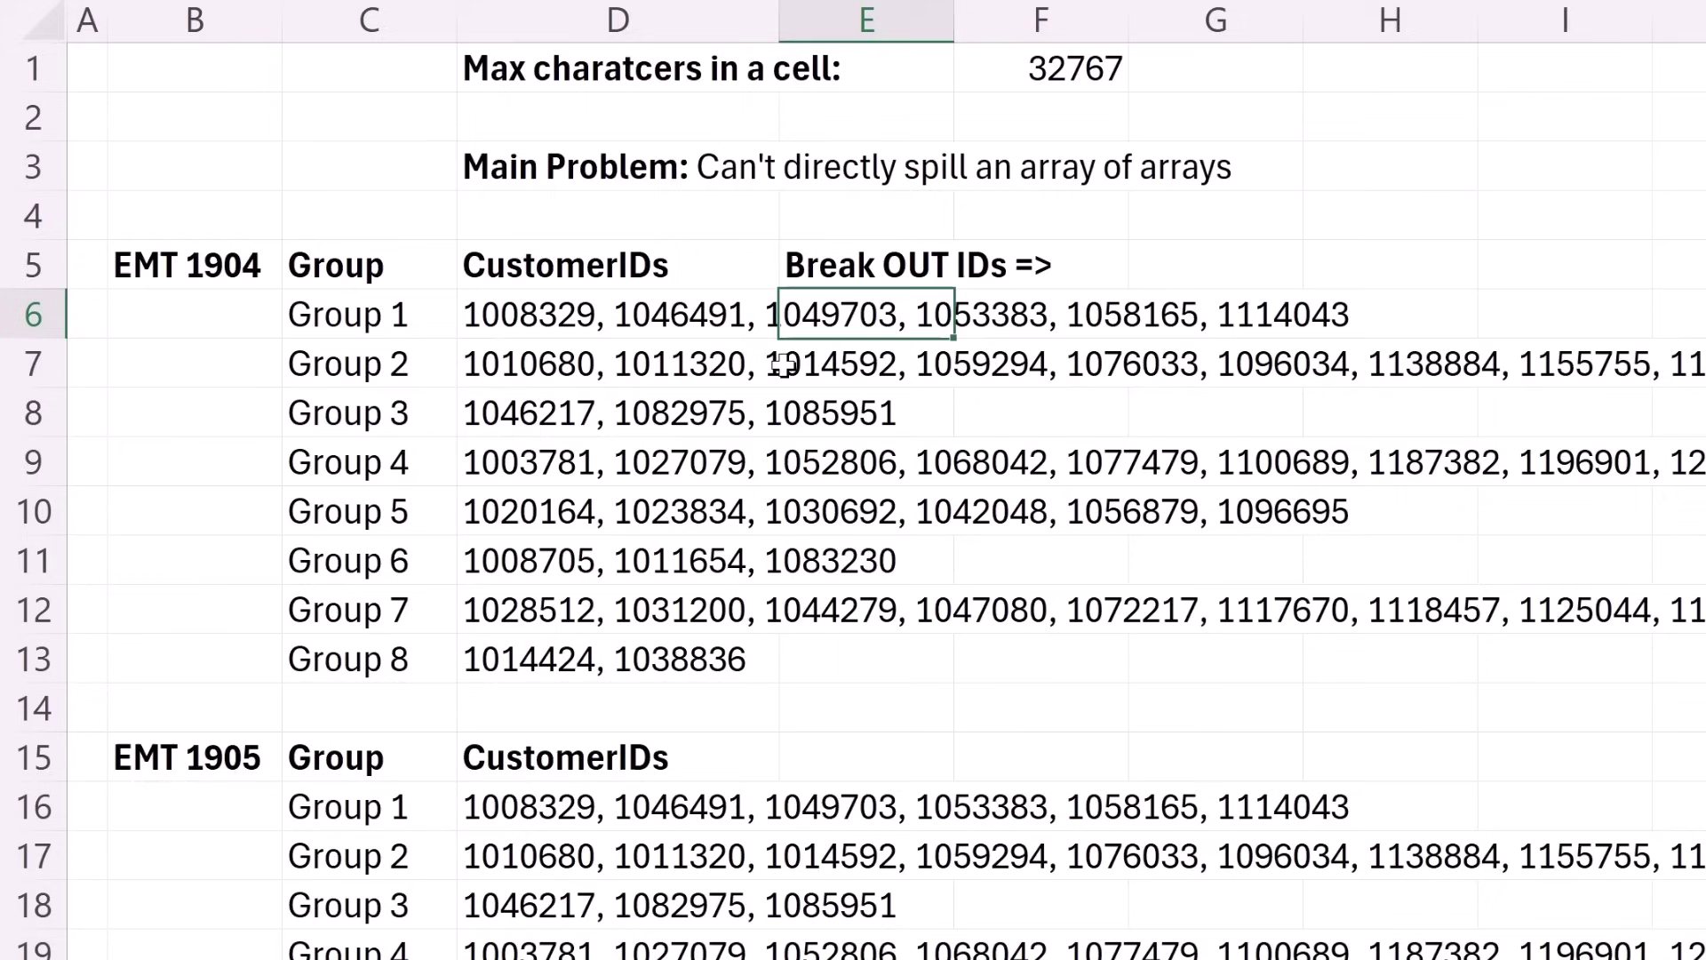
text(=text)
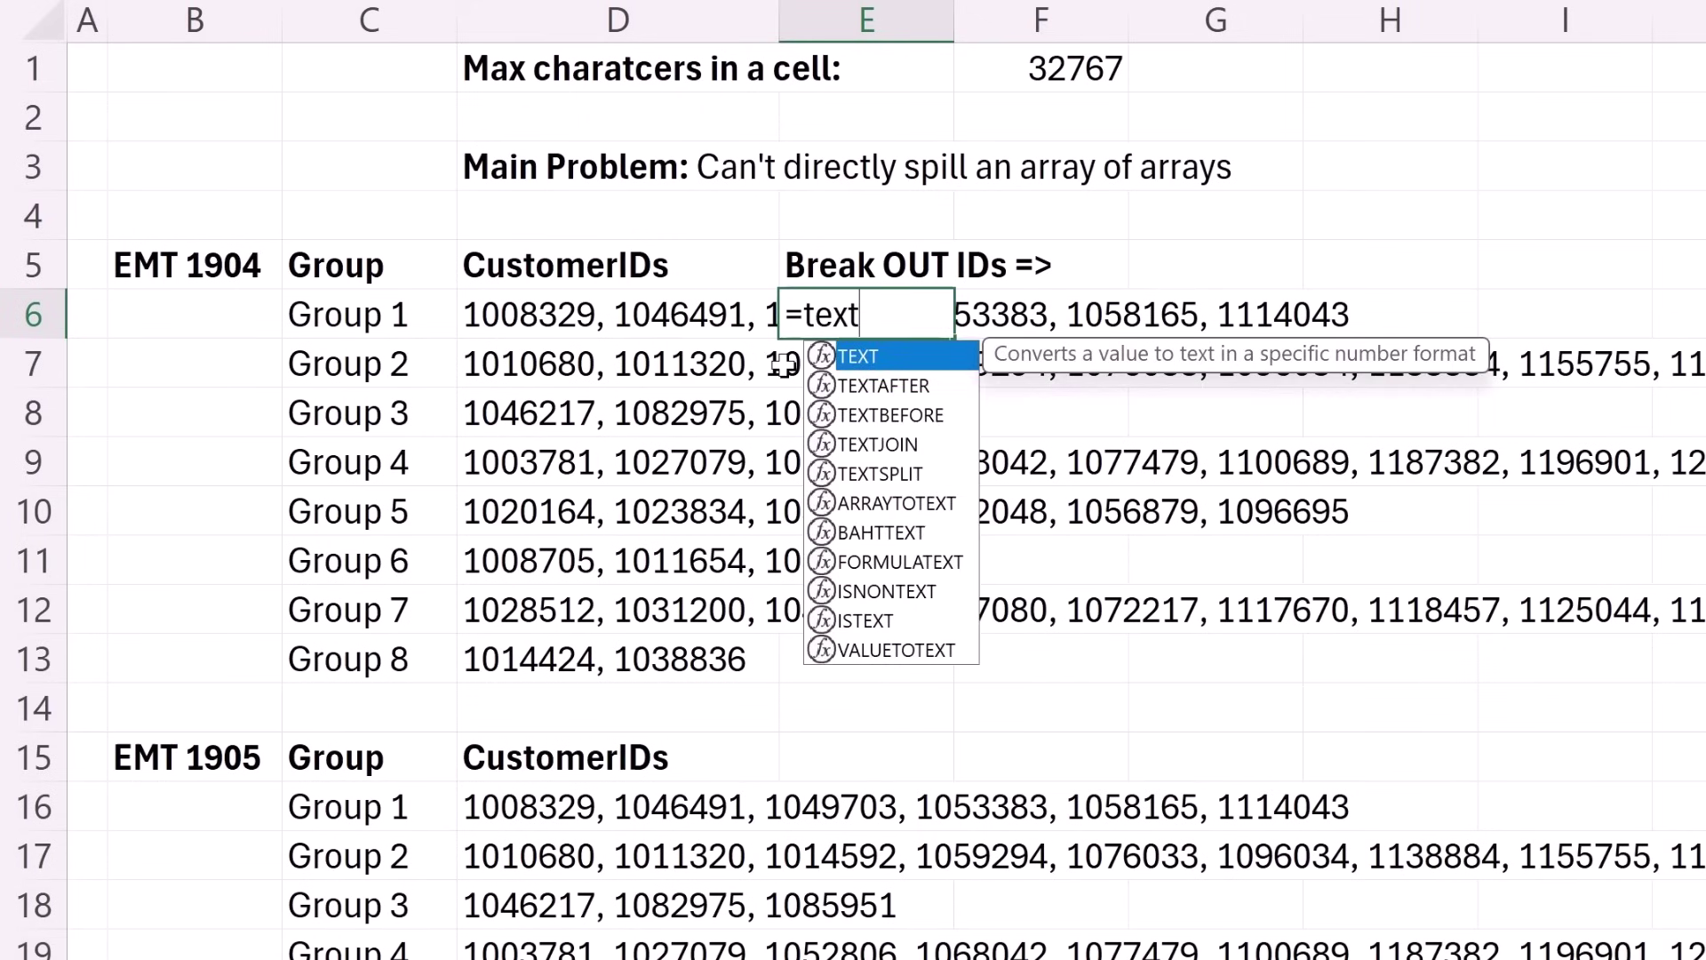
text(j)
key(Tab)
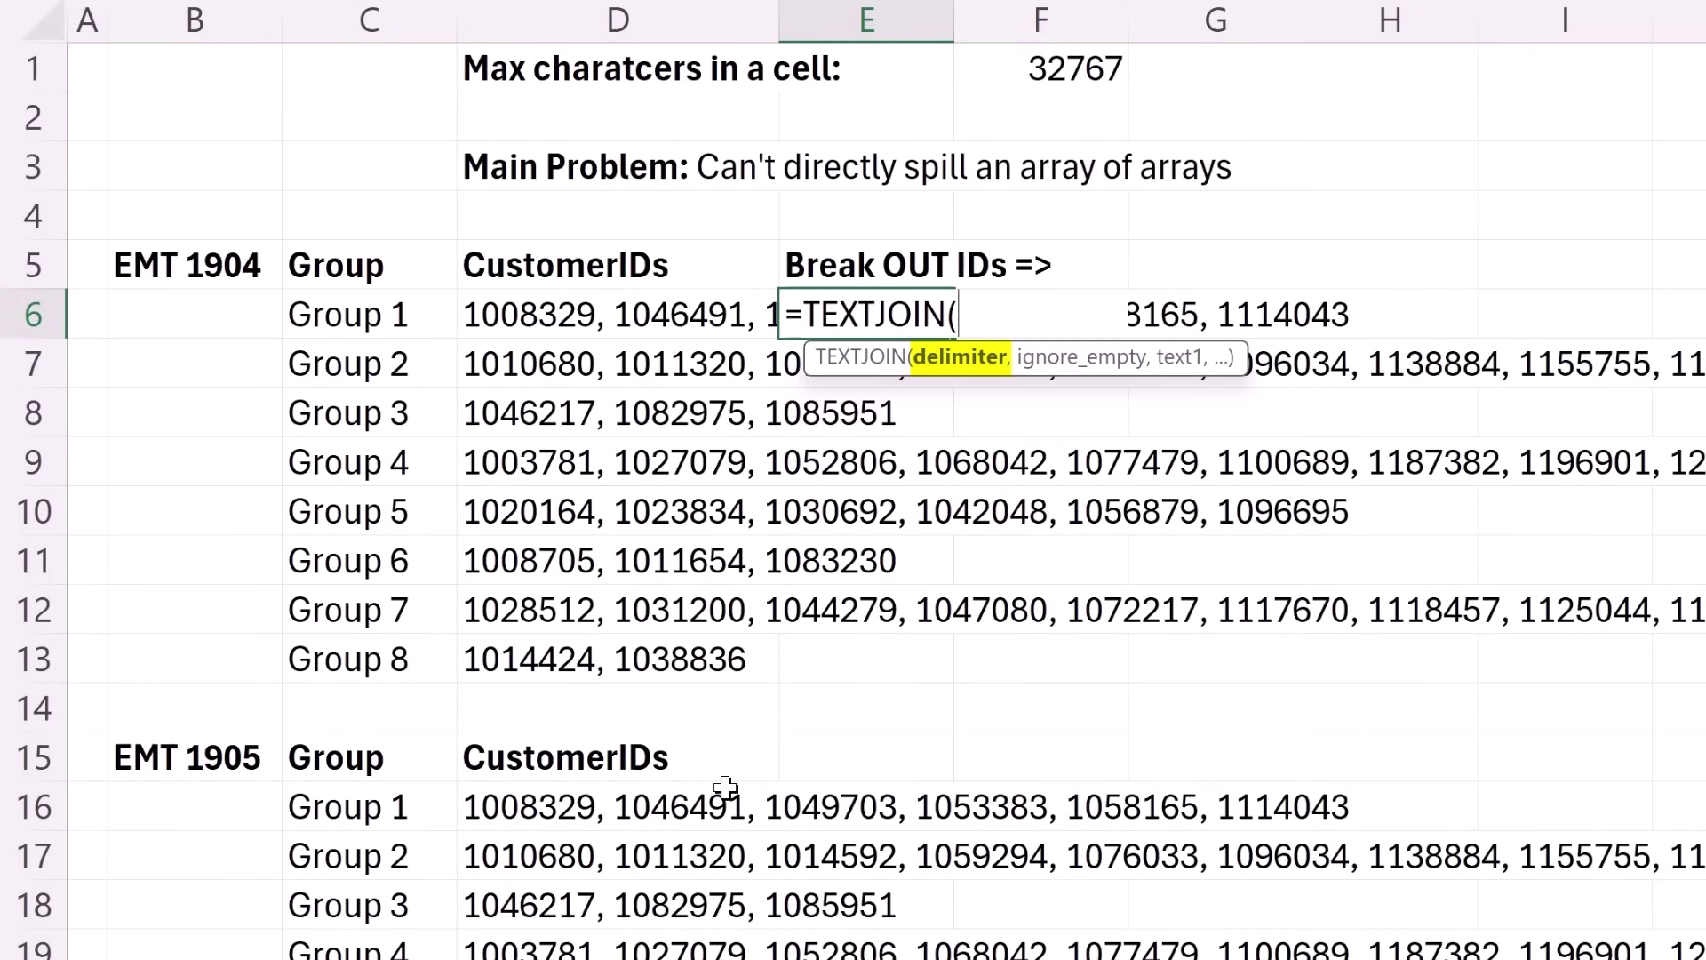
text(";)
text(,)
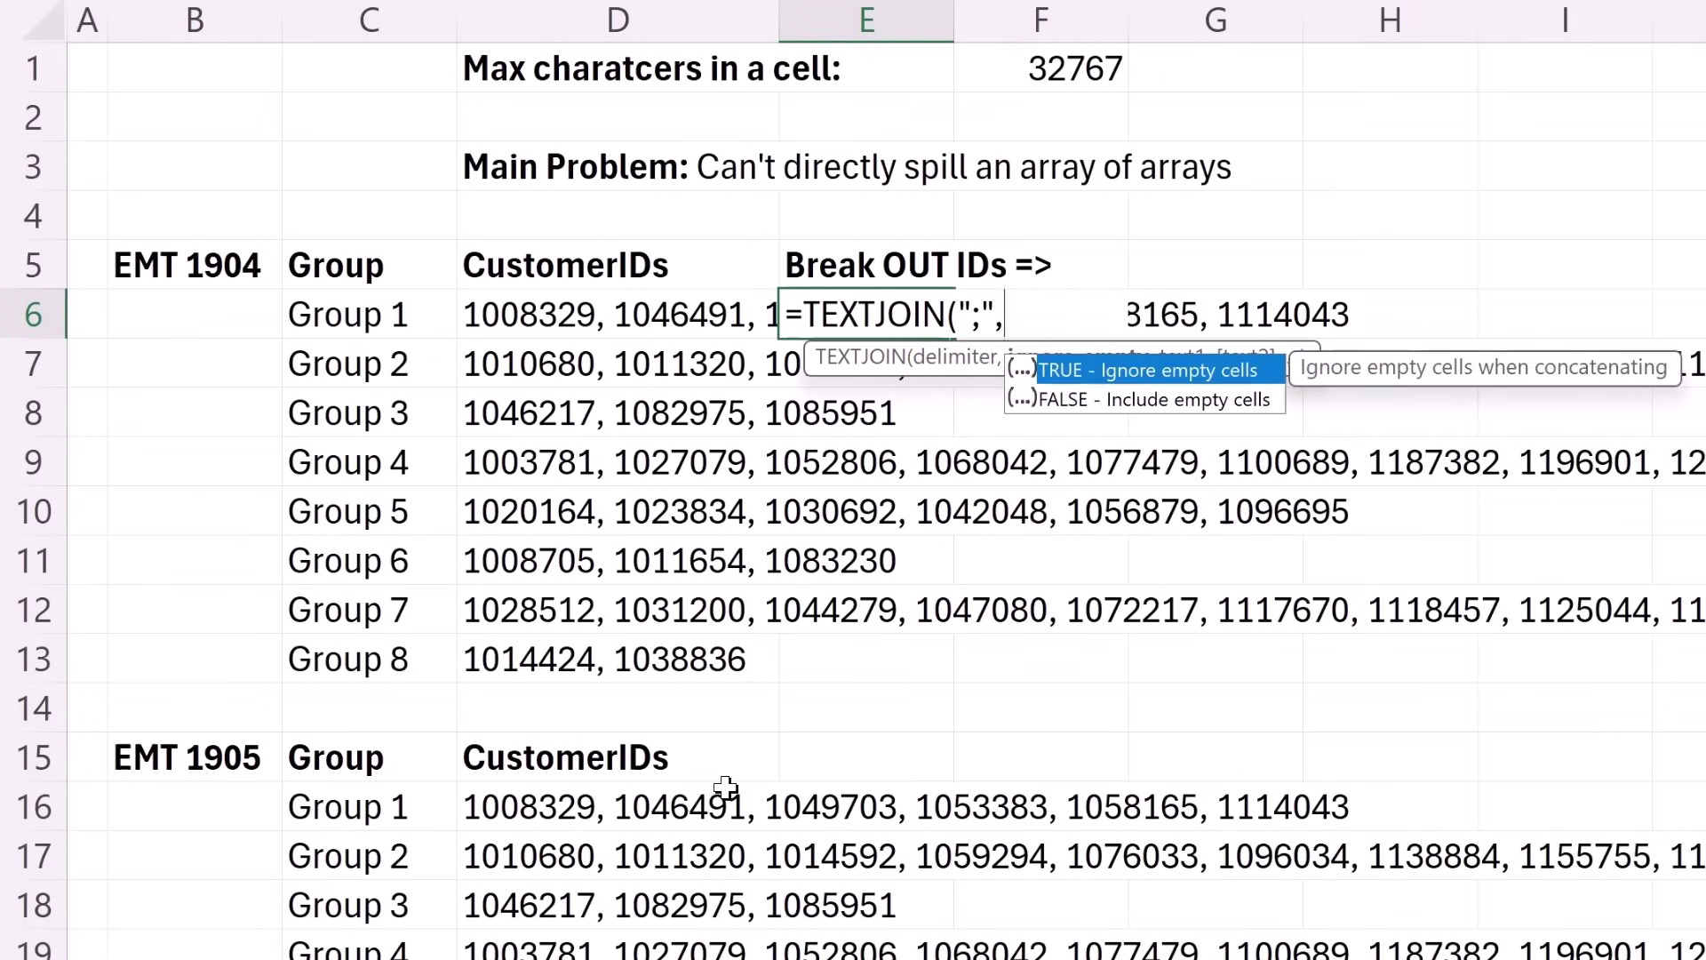
text(,)
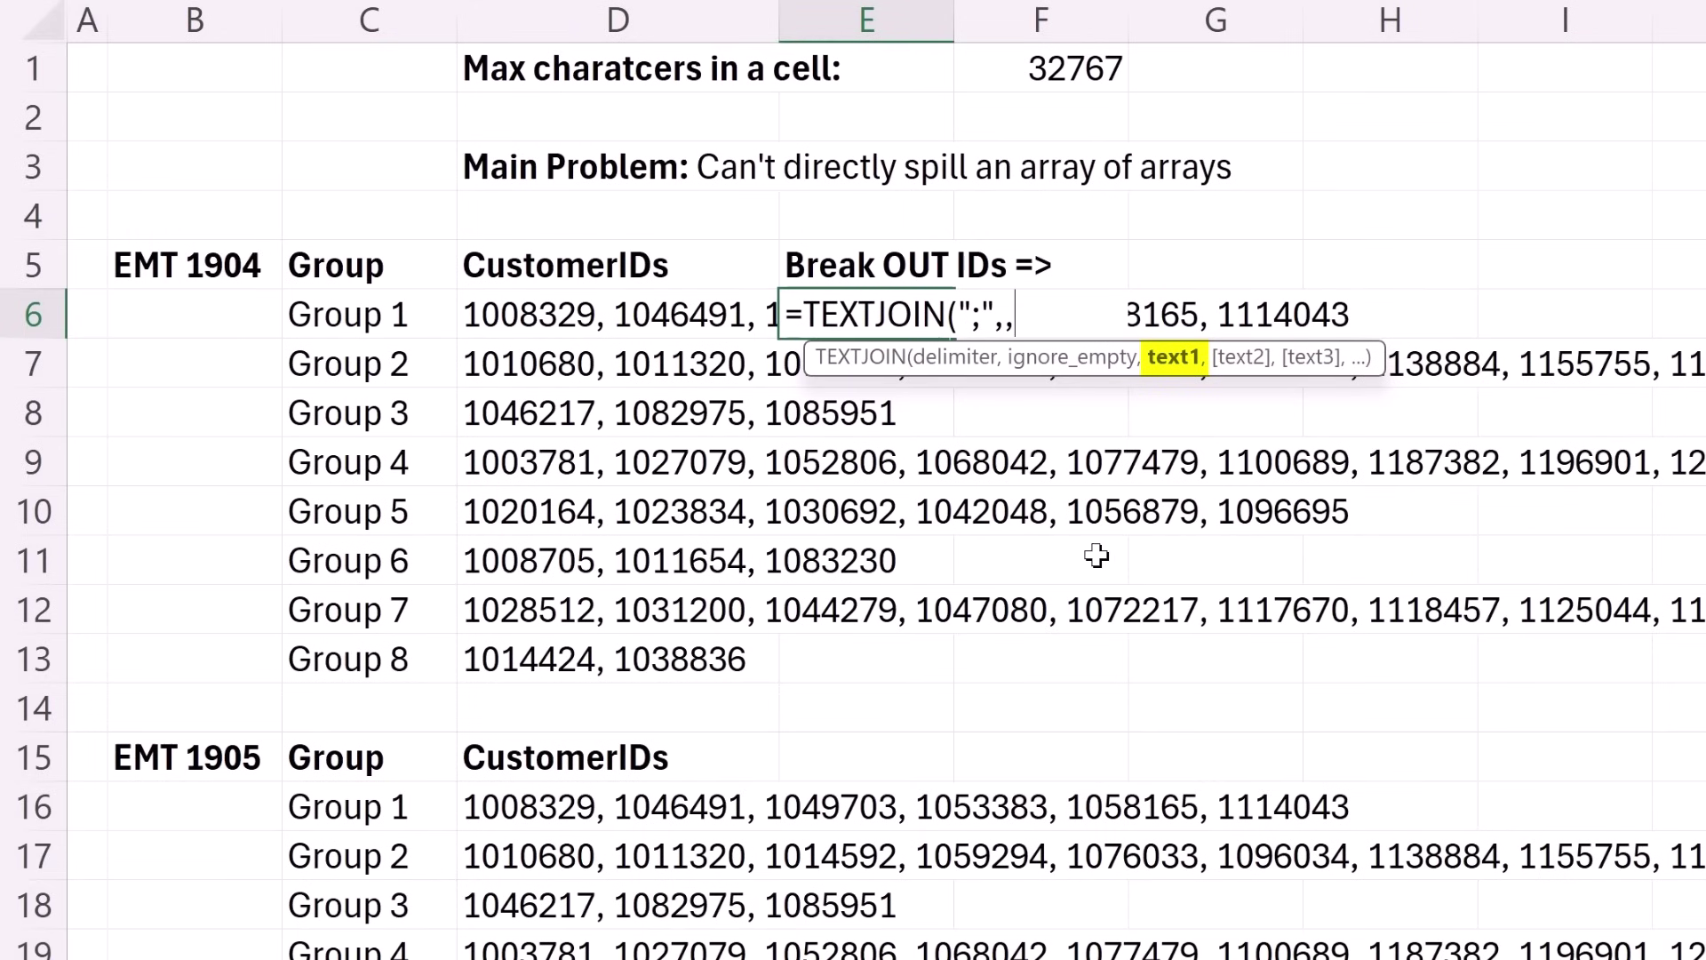
click(536, 315)
drag(537, 315, 624, 662)
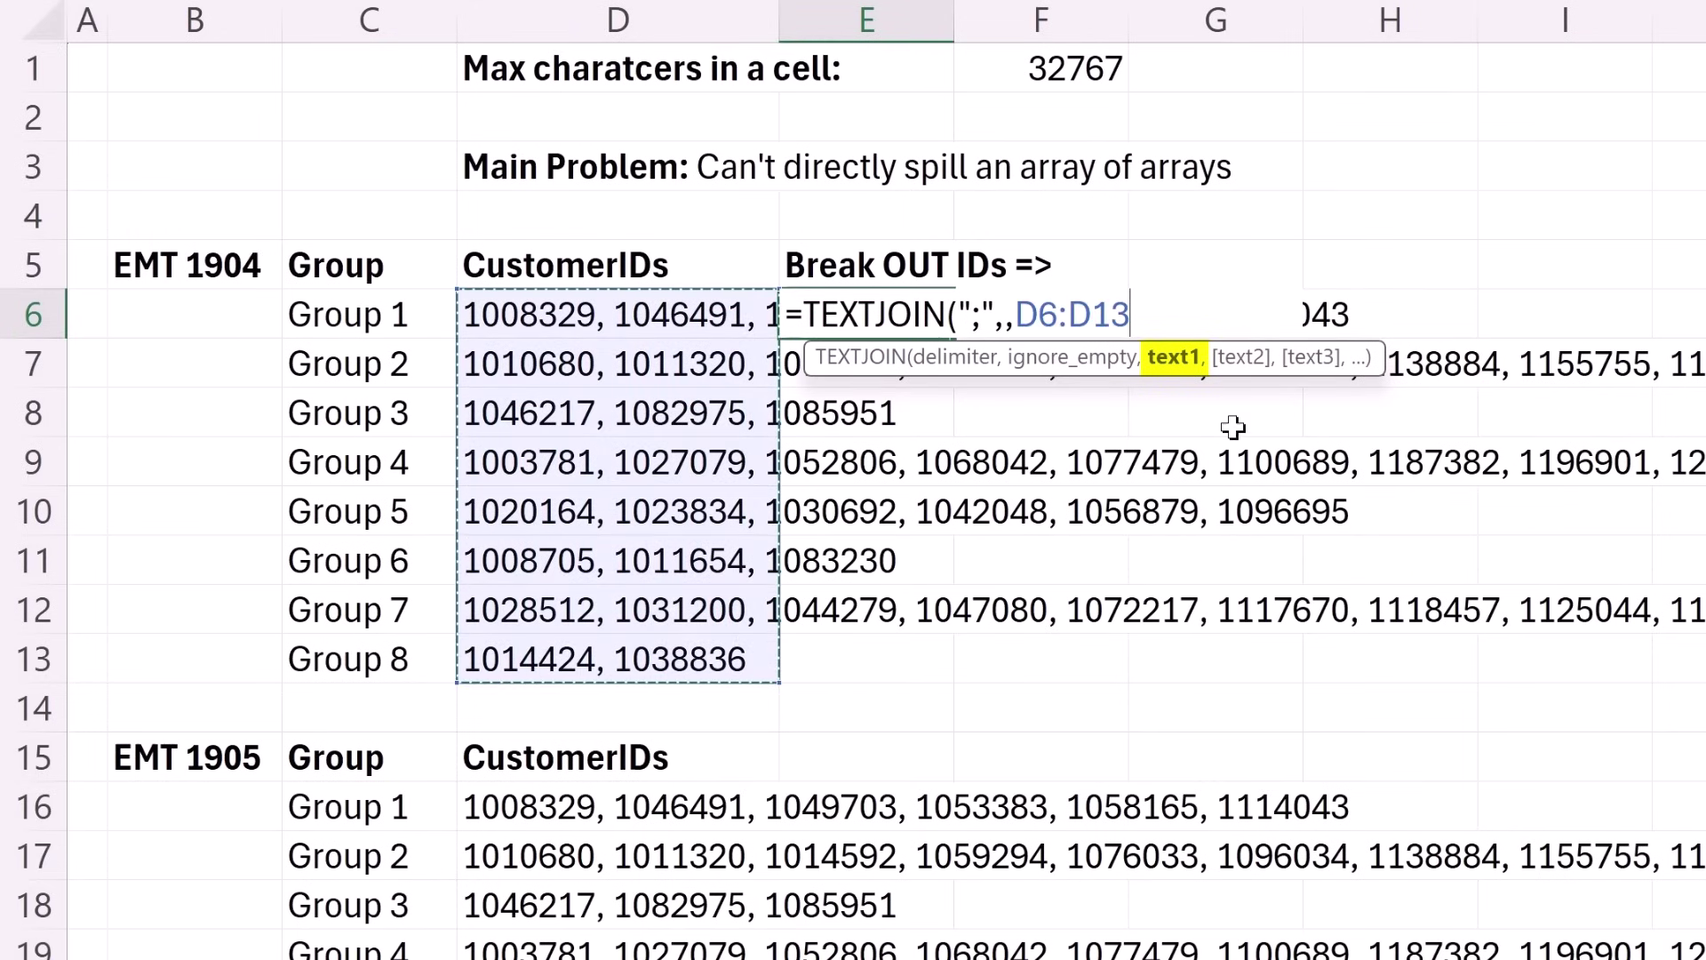
text())
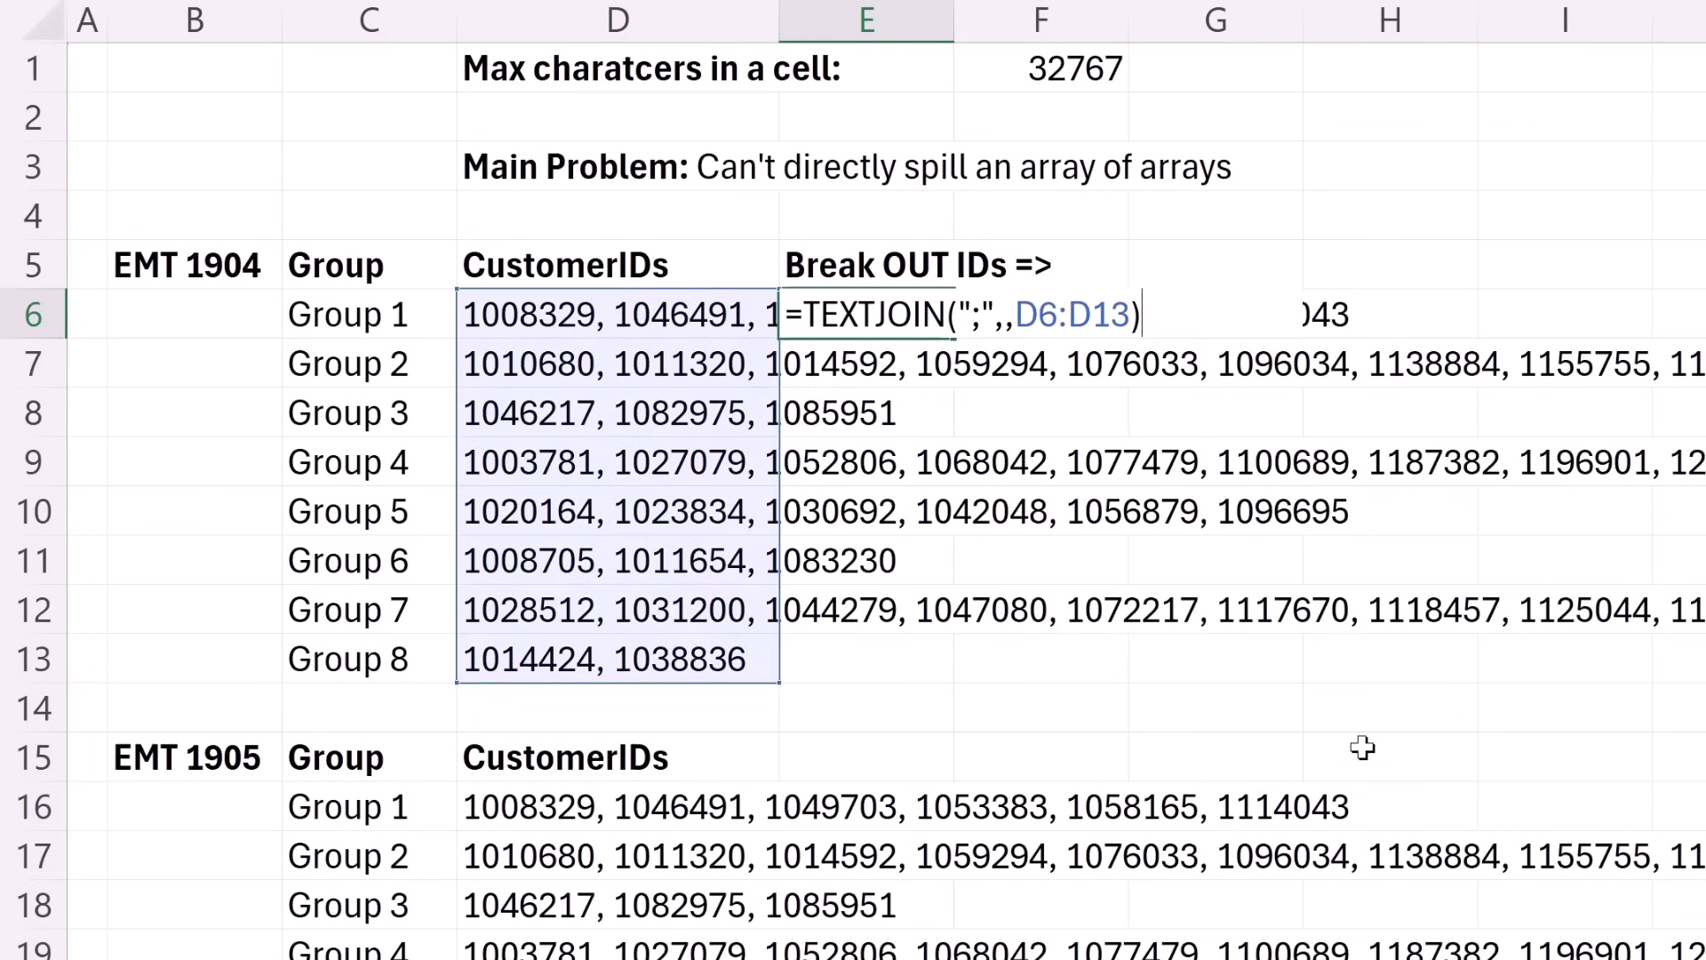
key(ctrl+Return)
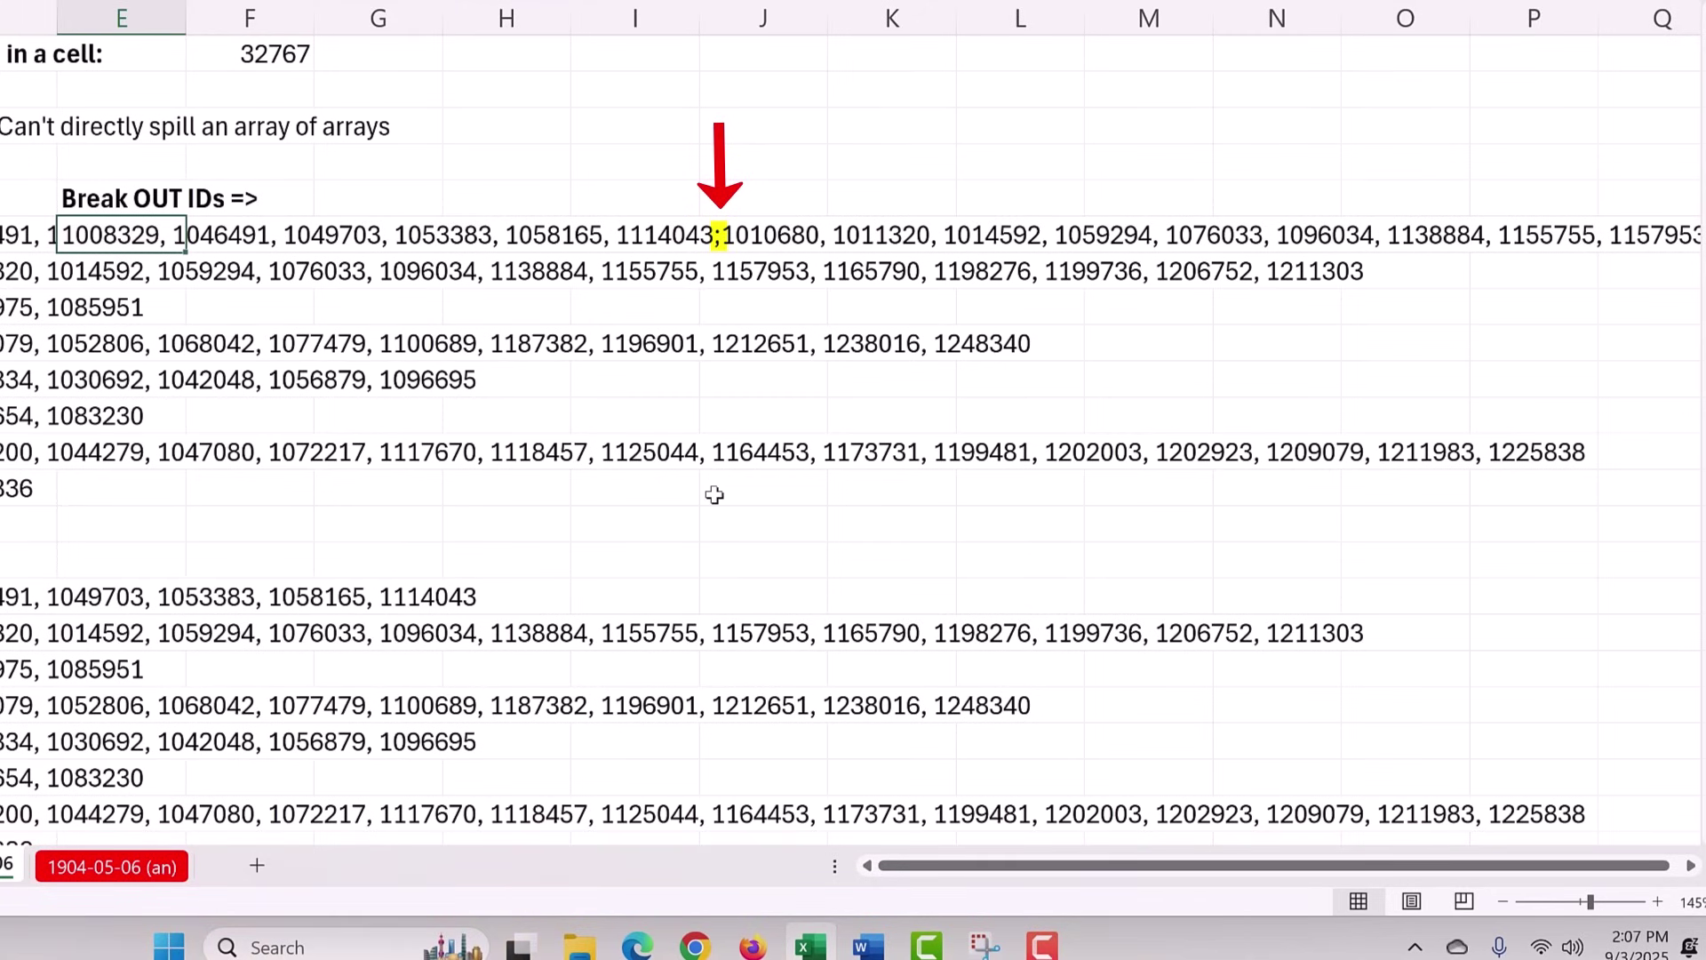
- Put E6's TEXTJOIN formula back into edit mode with F2
key(F2)
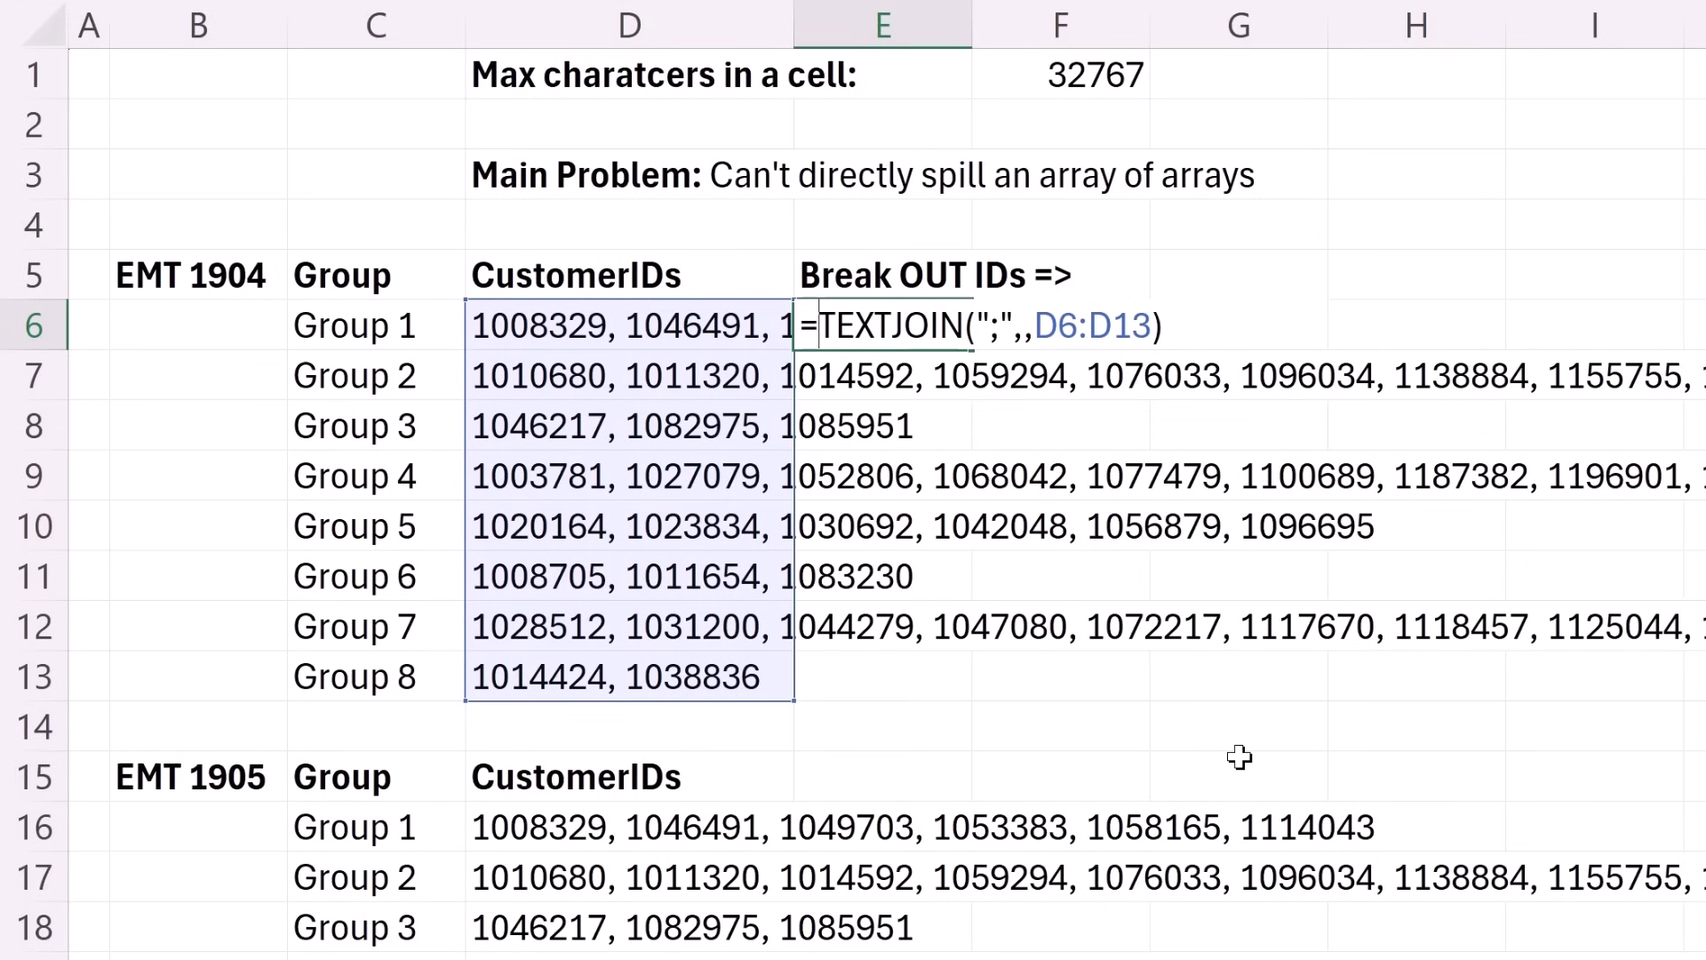
- Wrap the TEXTJOIN in TEXTSPLIT with ", " column and ";" row delimiters so IDs spill
text(tes)
key(BackSpace)
text(xts)
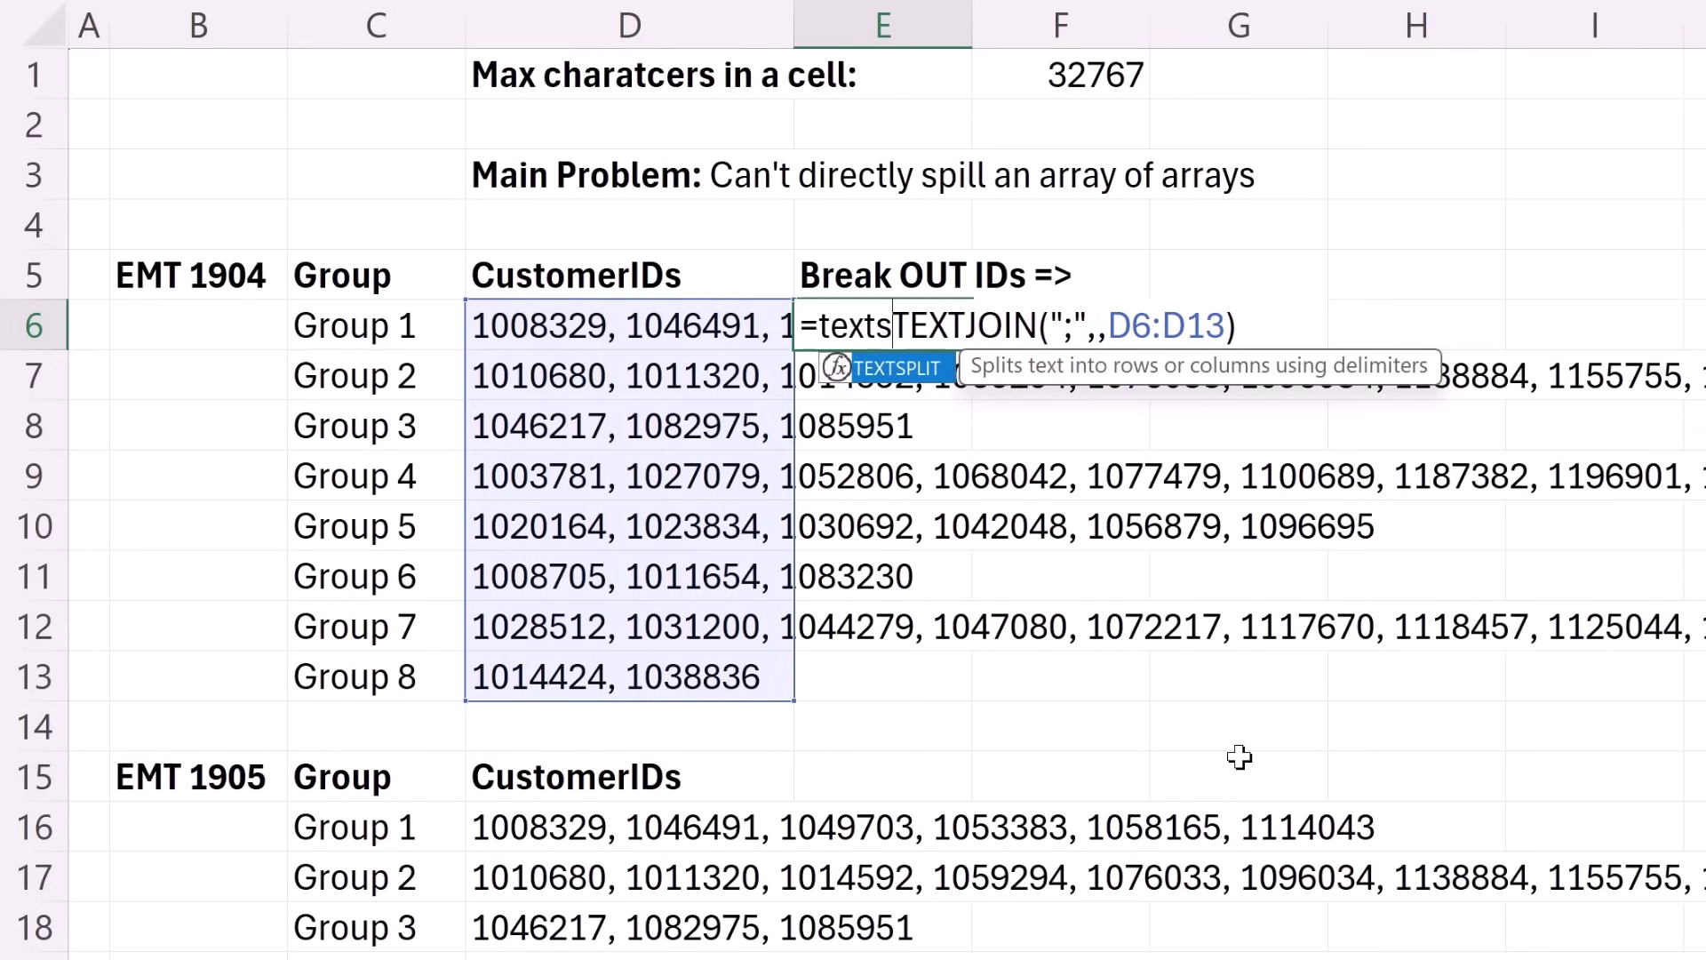
key(Tab)
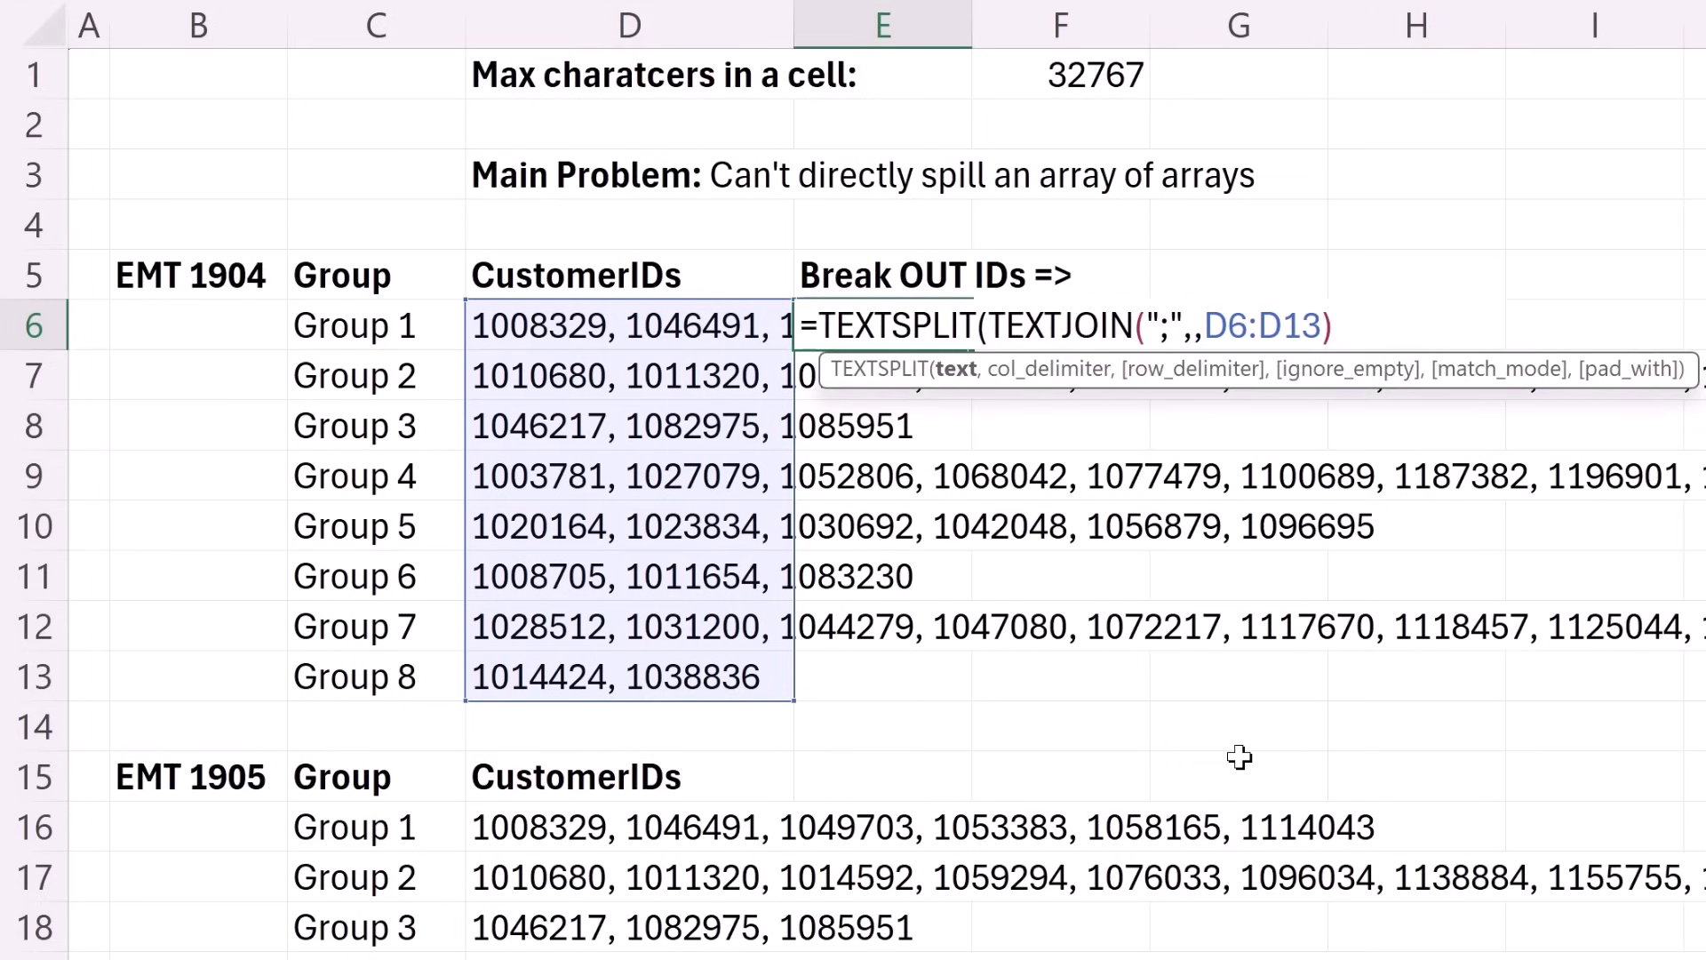
click(1352, 321)
text(,)
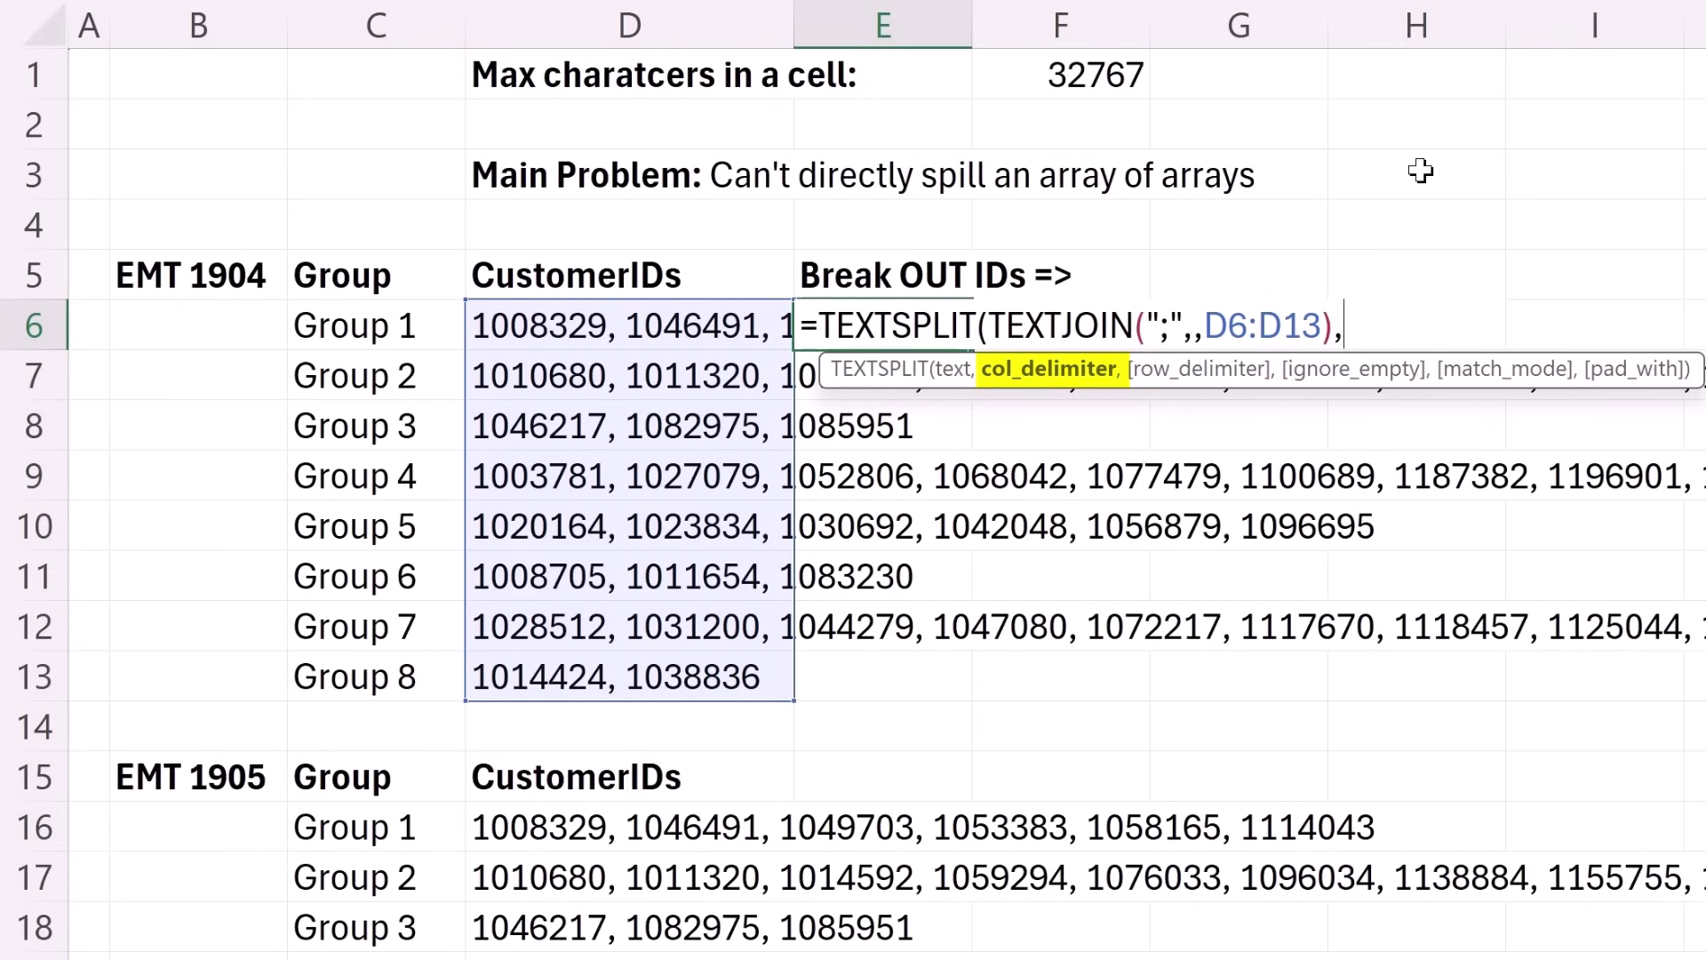
text(", ",)
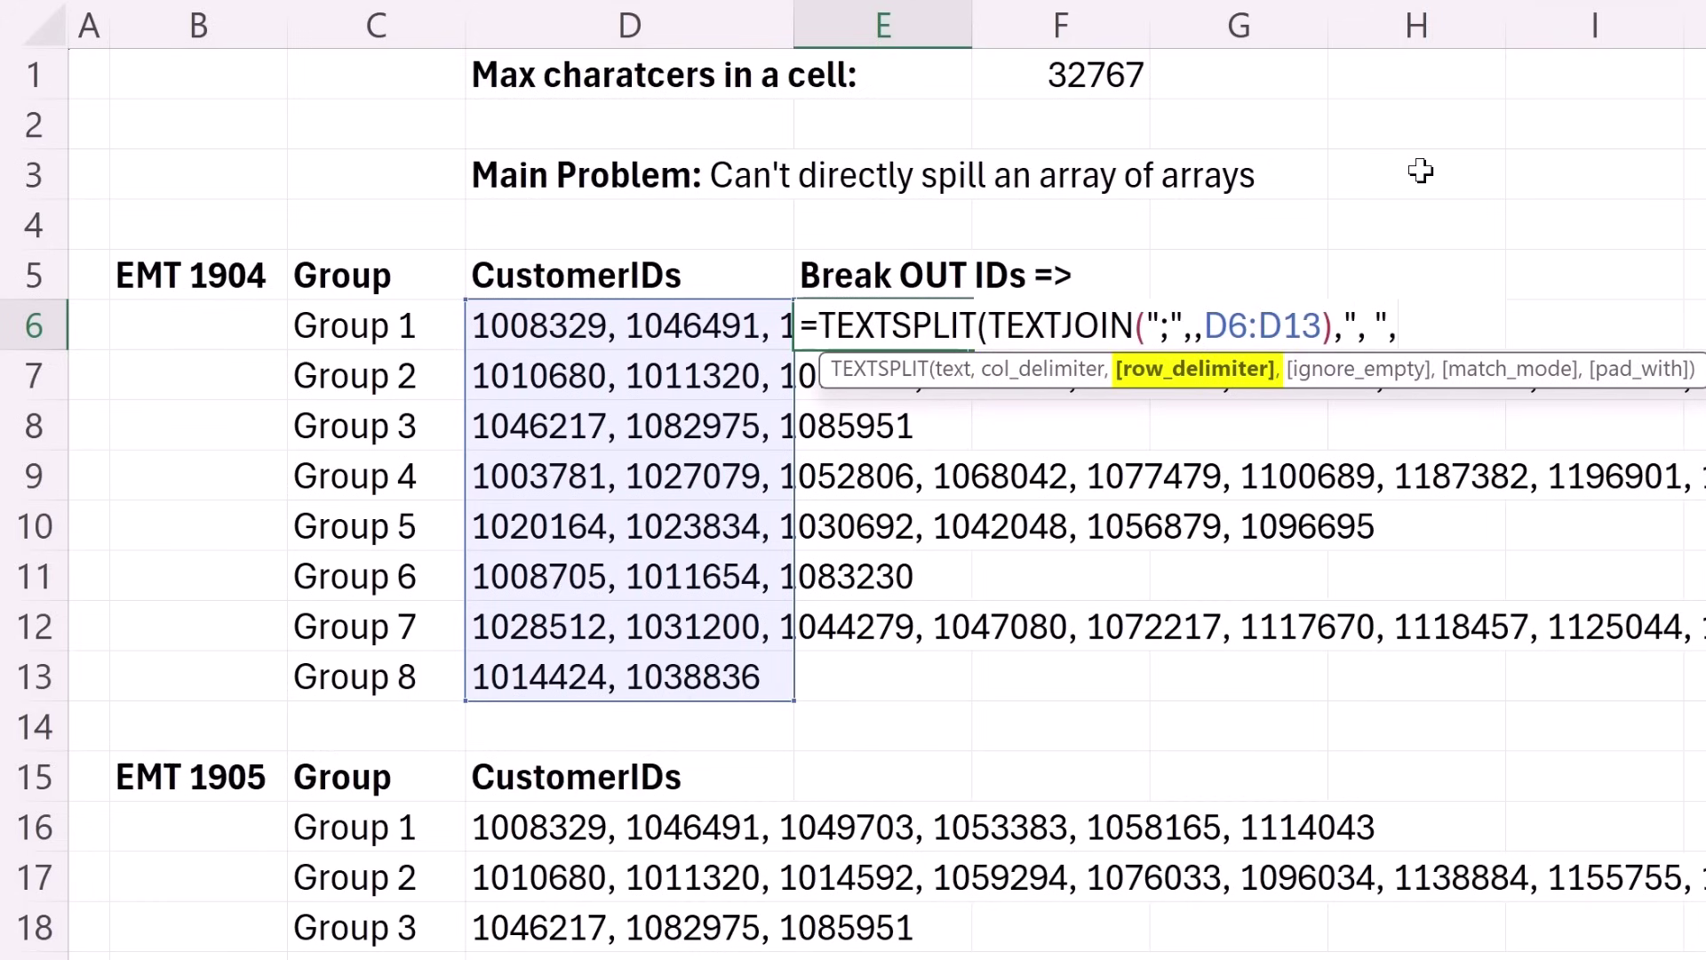
text(";"))
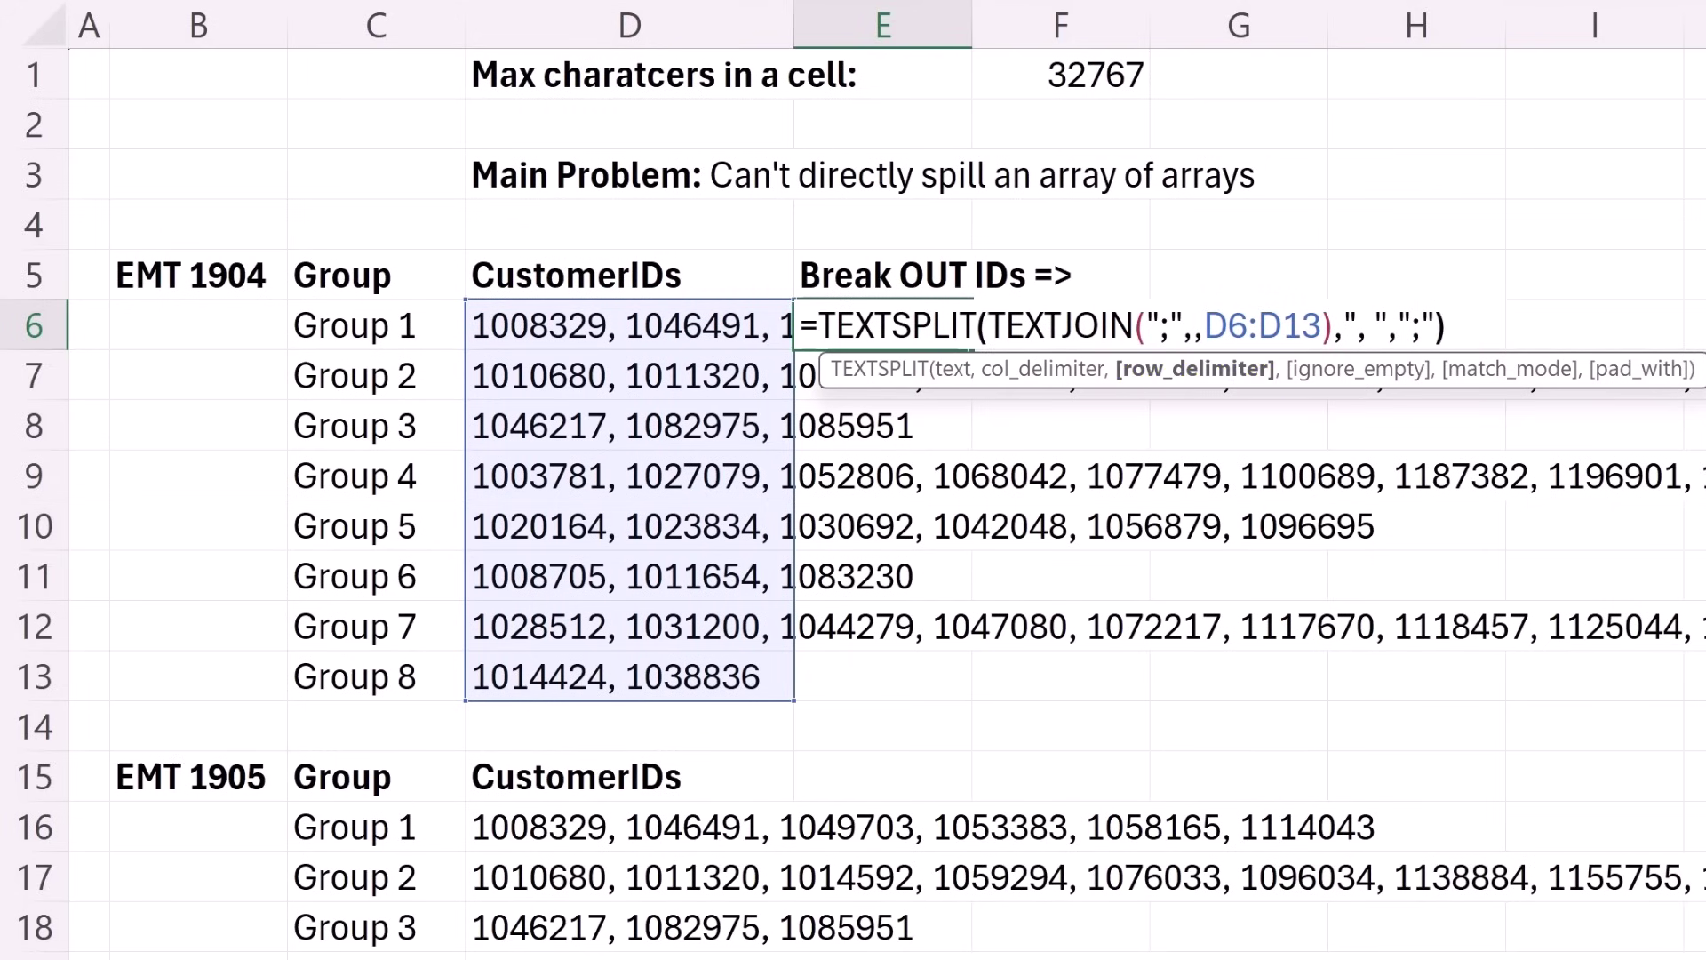
key(ctrl+Return)
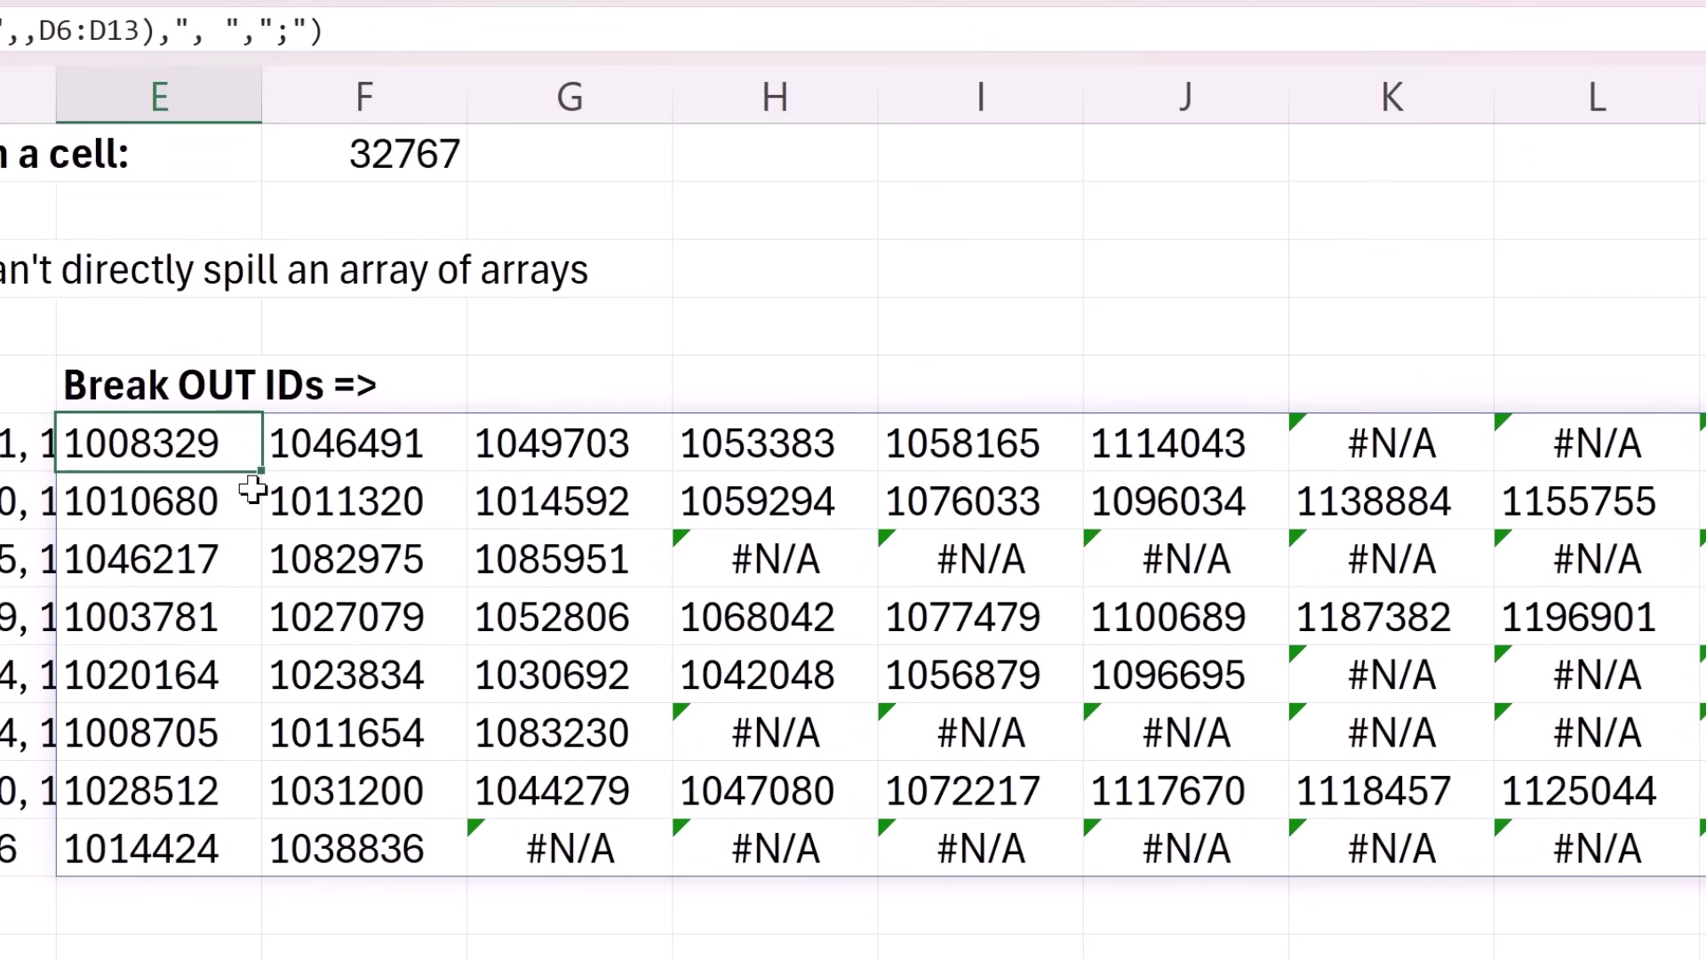
- Add a "" pad_with argument to E6's TEXTSPLIT so short rows show blanks, not #N/A
key(F2)
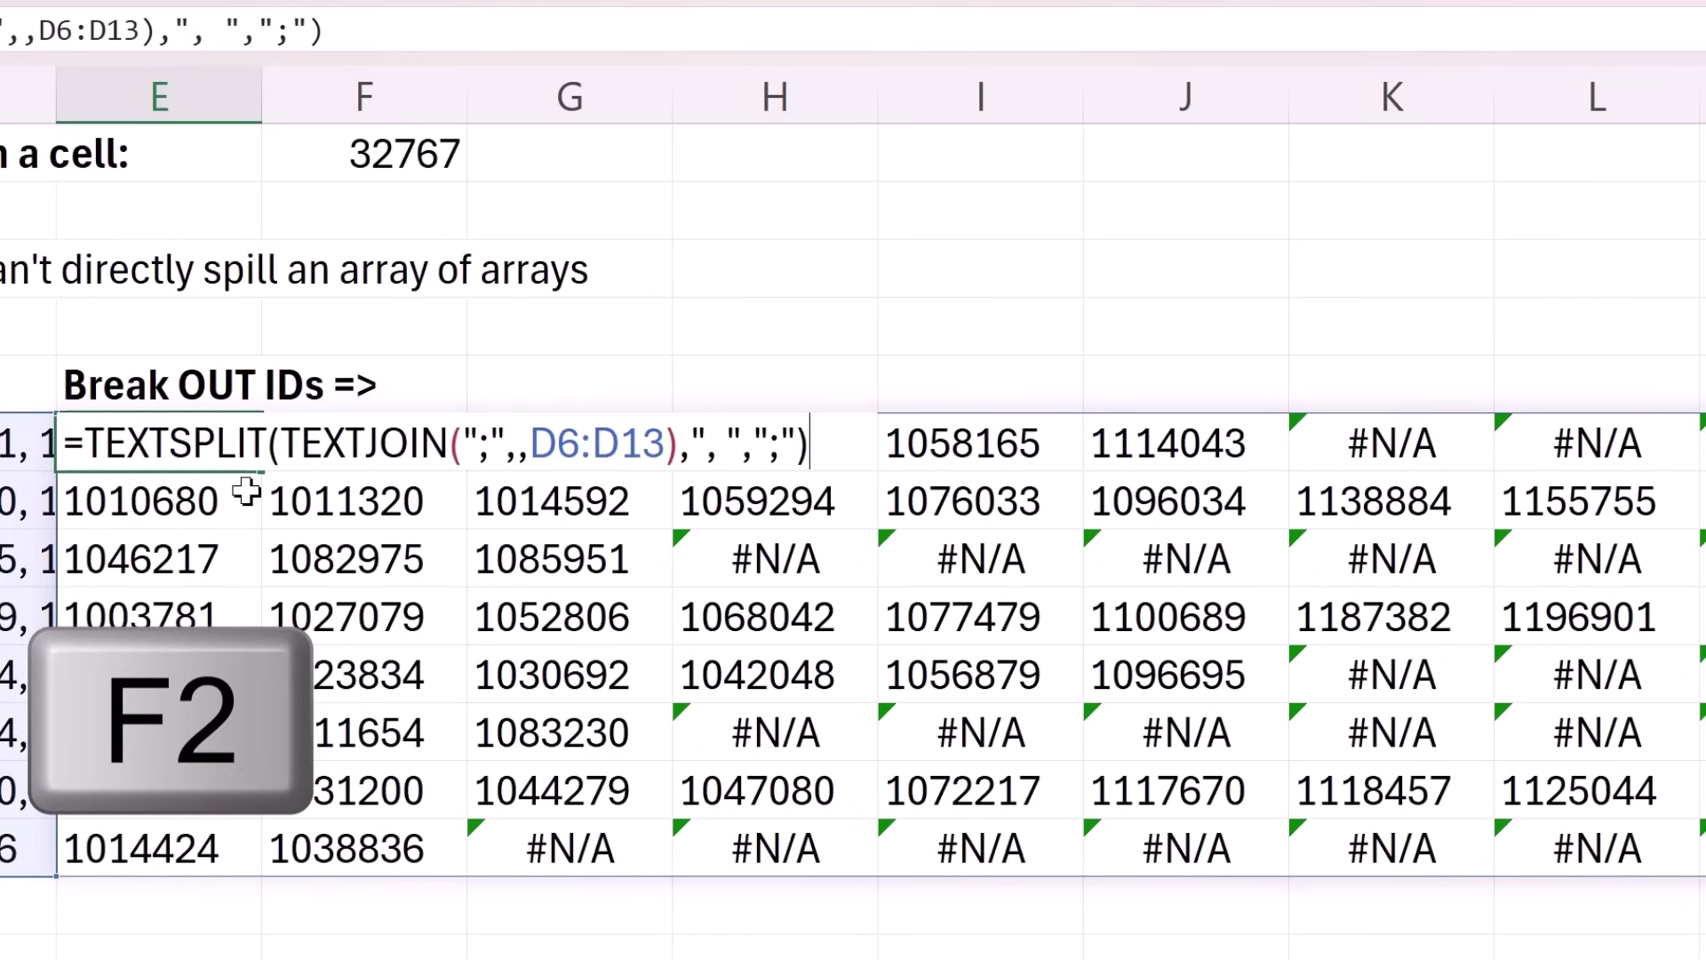
key(BackSpace)
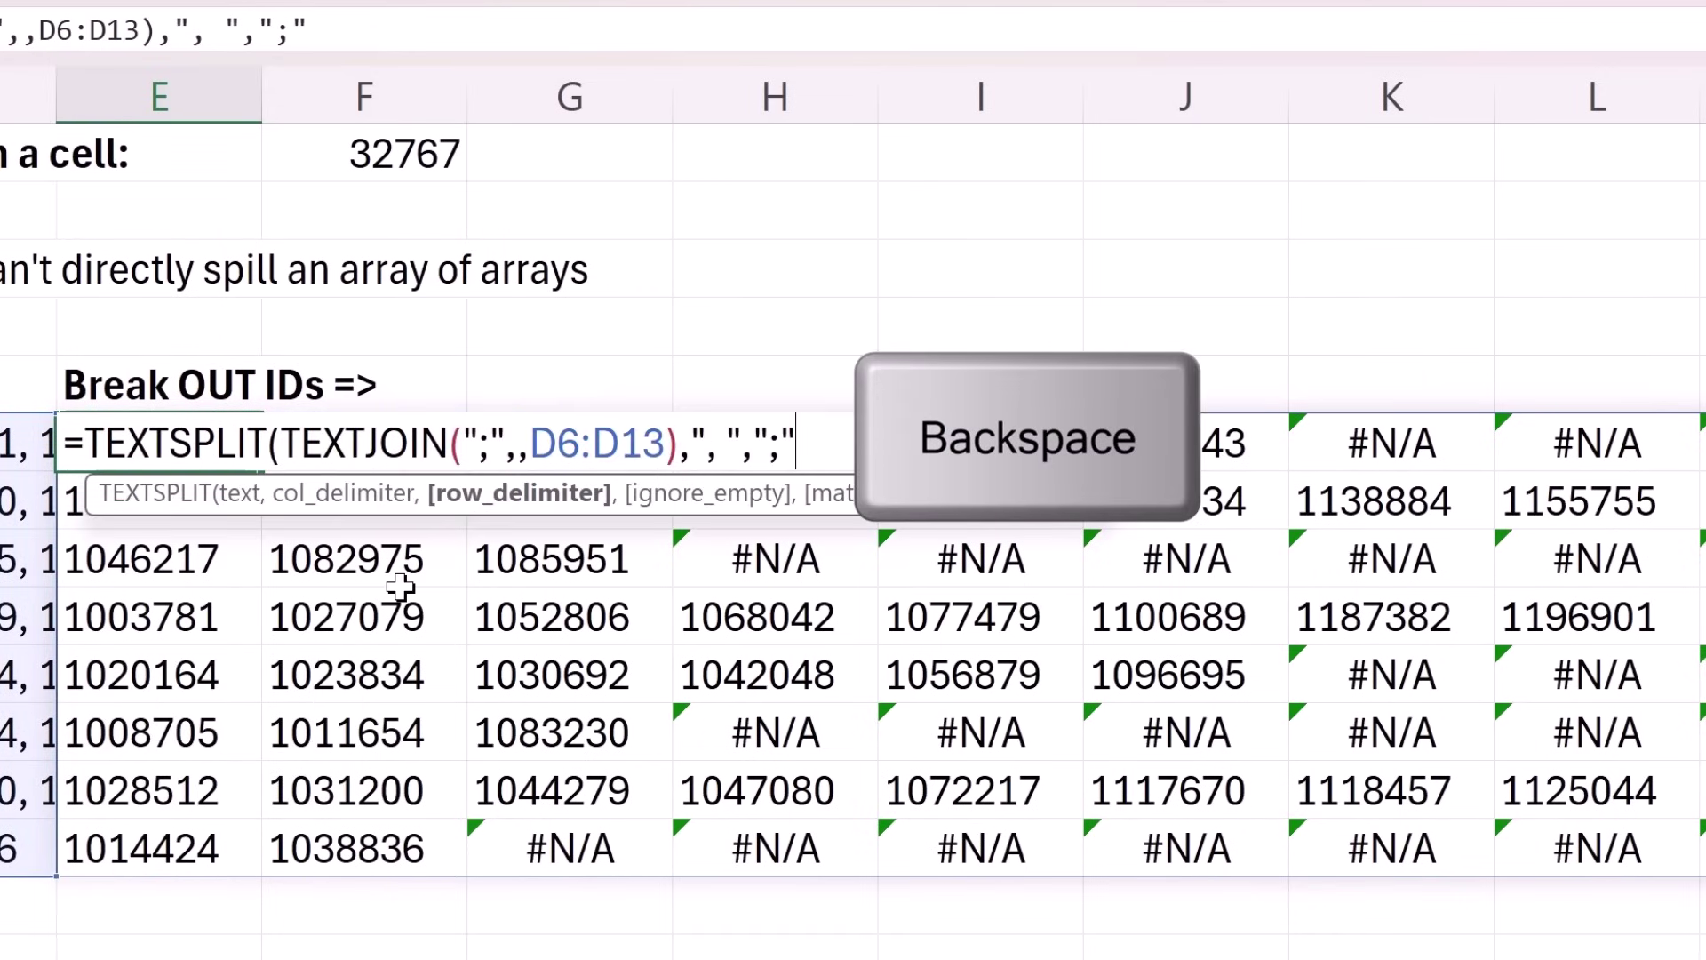
text(,,,)
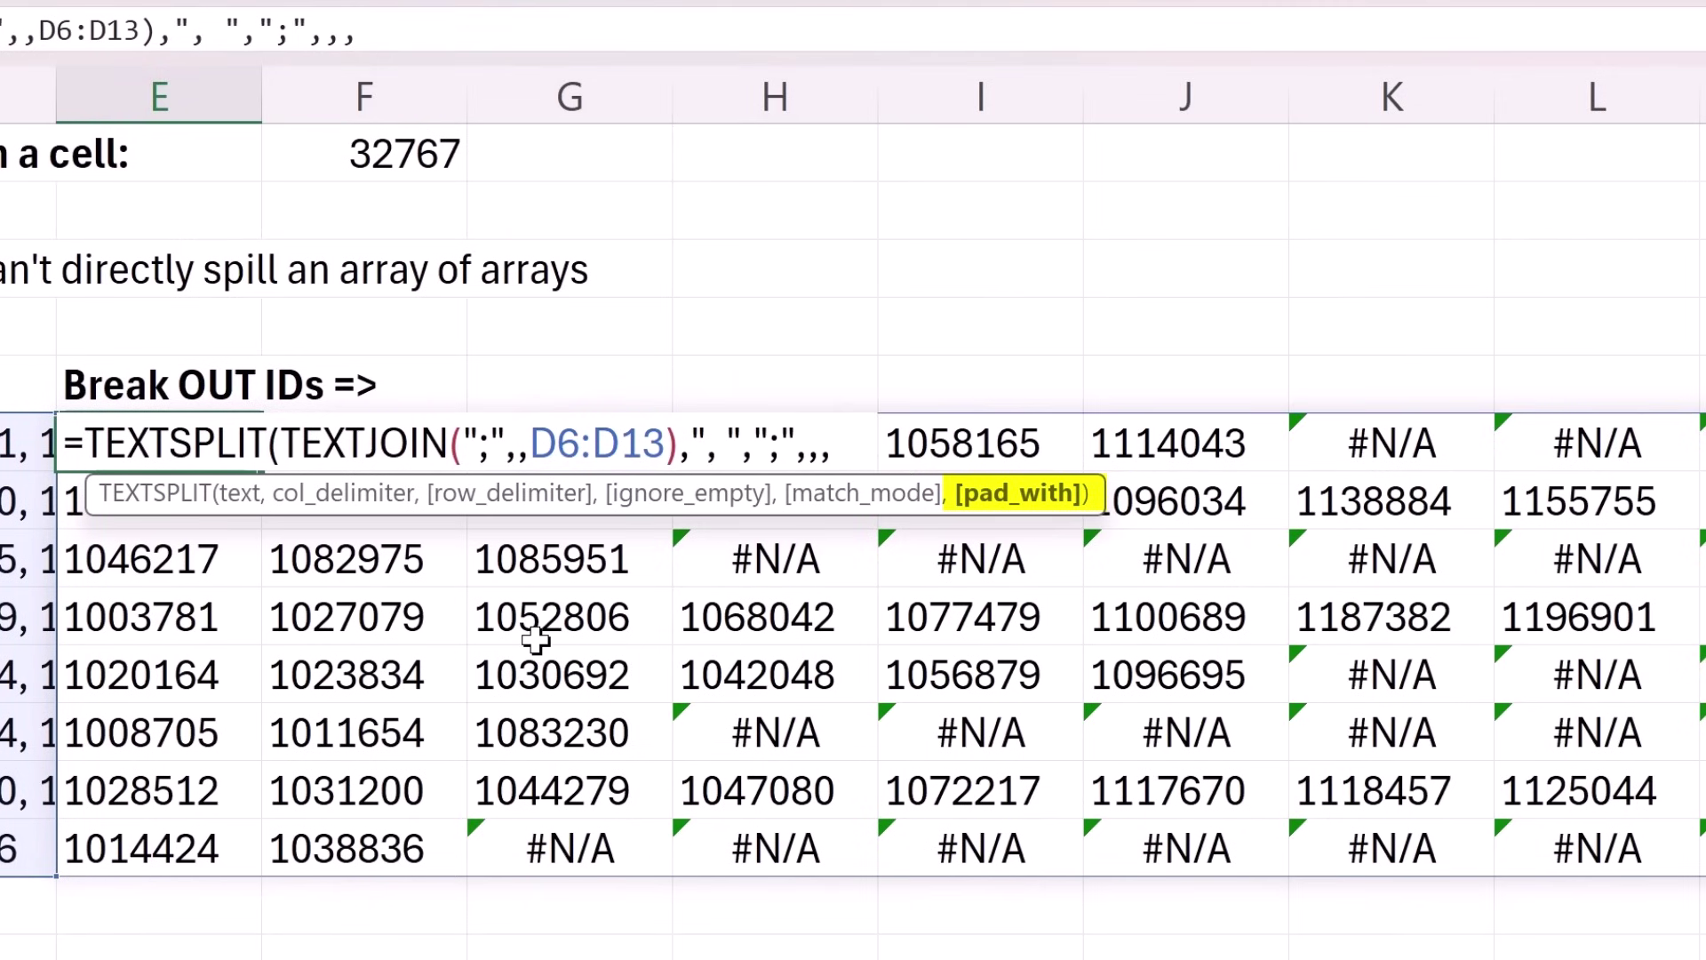
text(""))
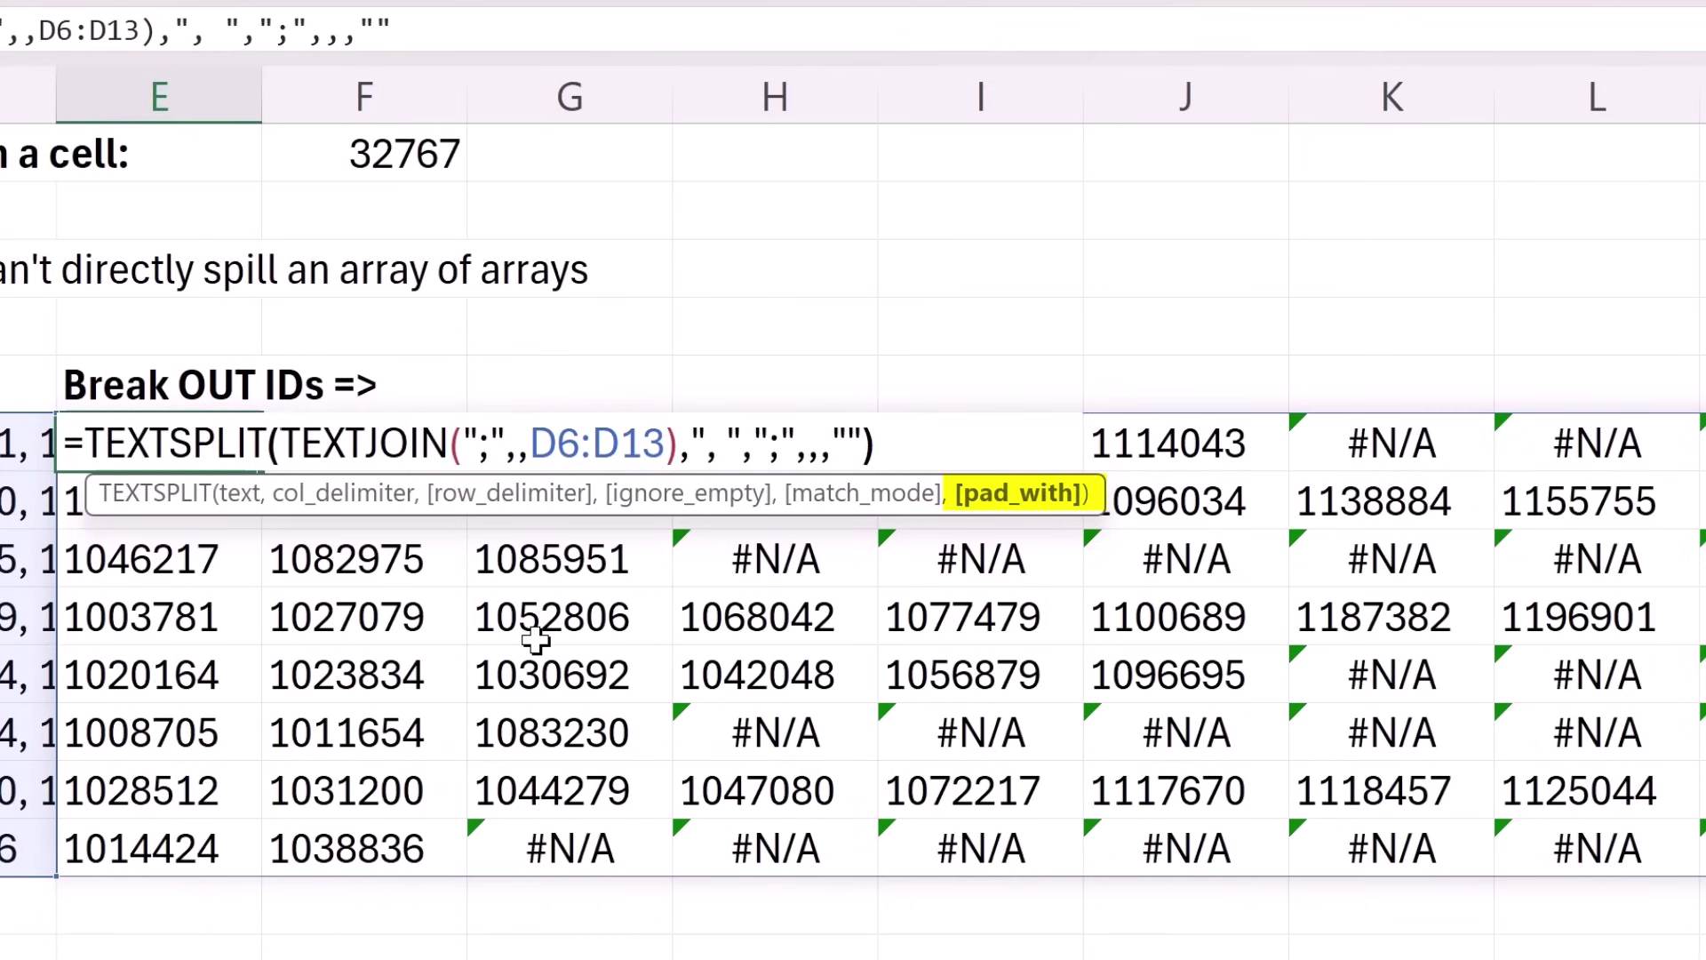
key(ctrl+Return)
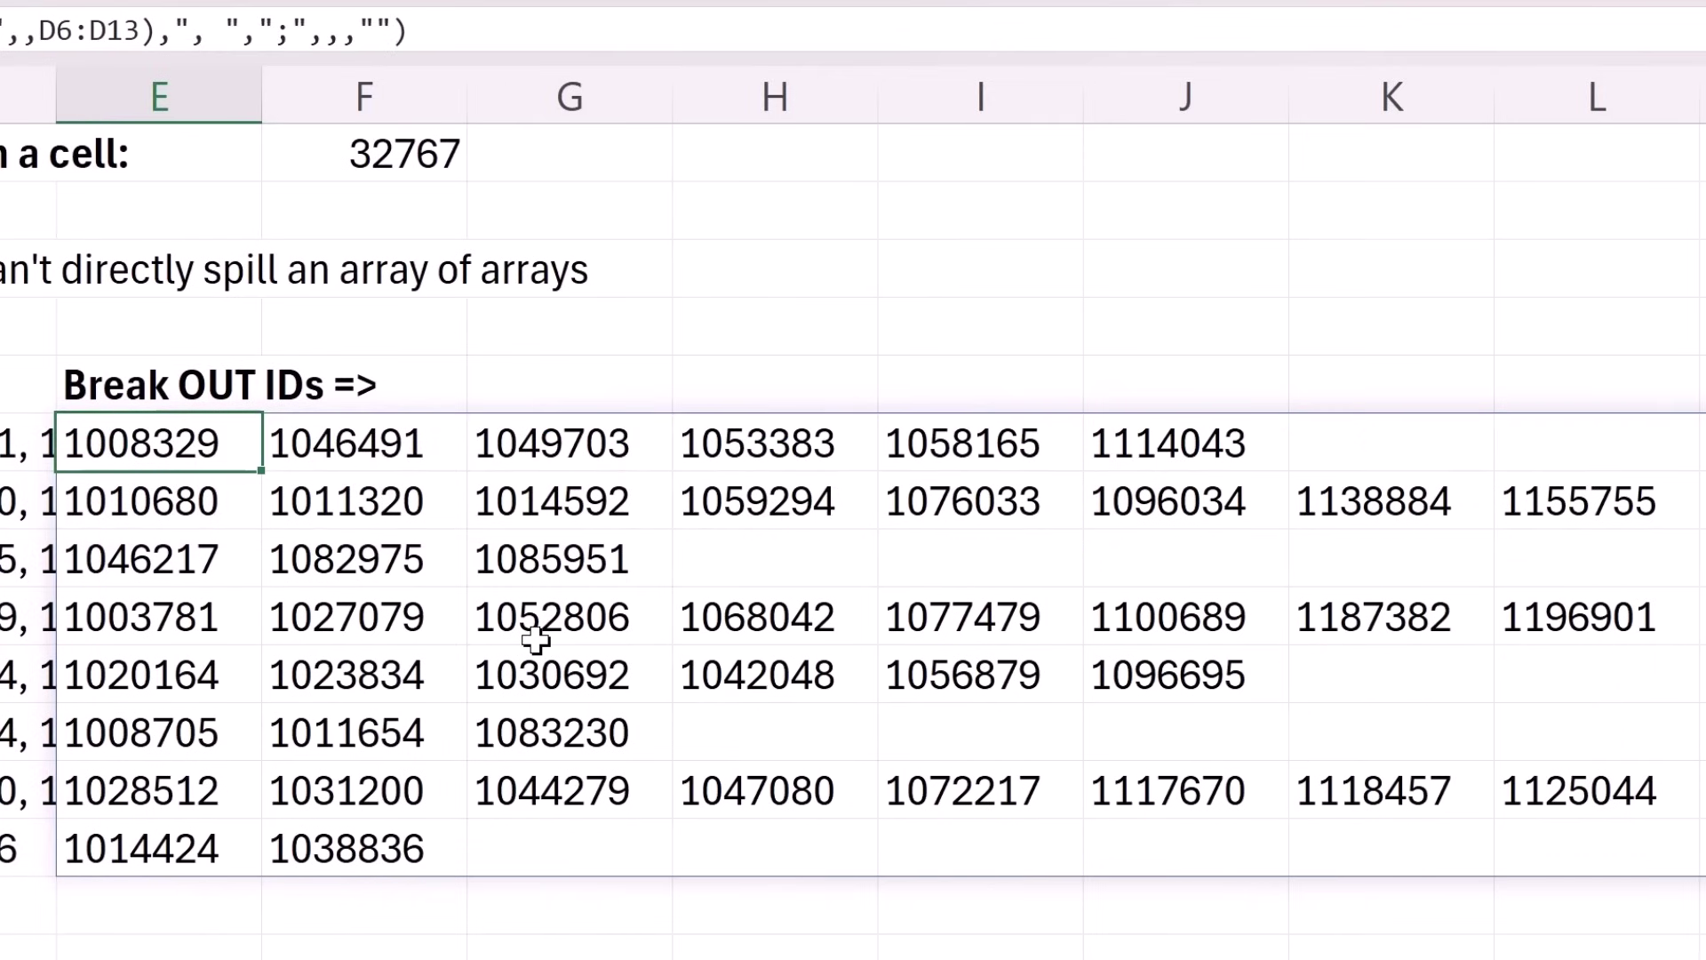
key(F2)
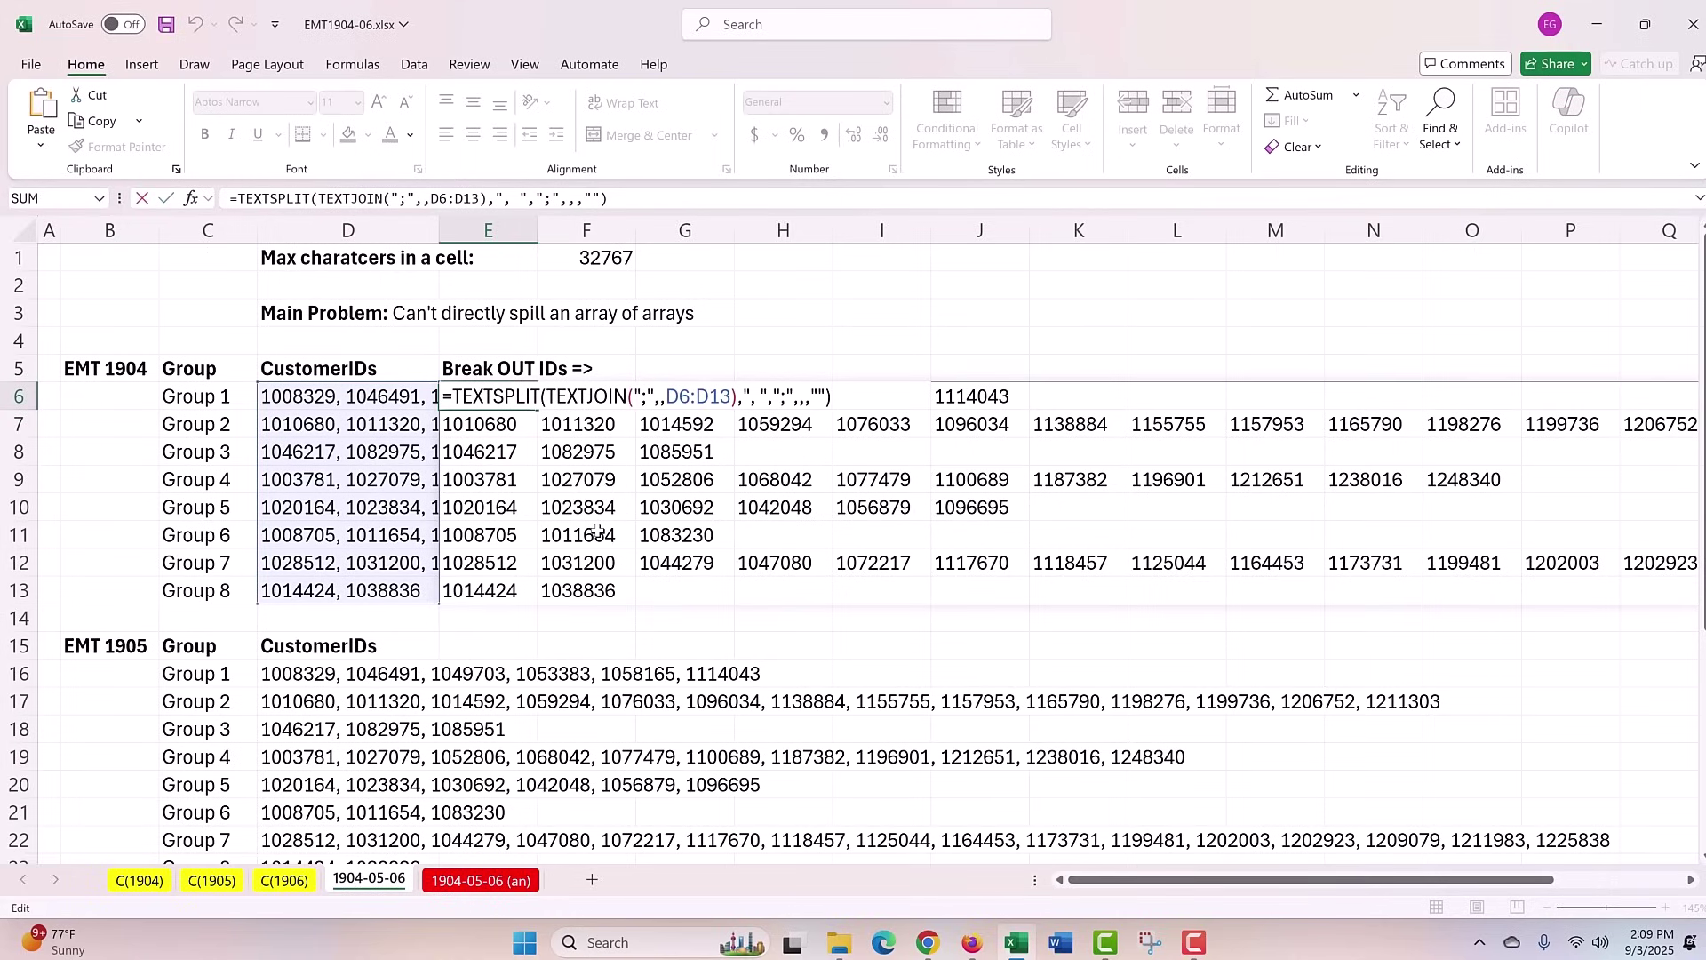
key(Escape)
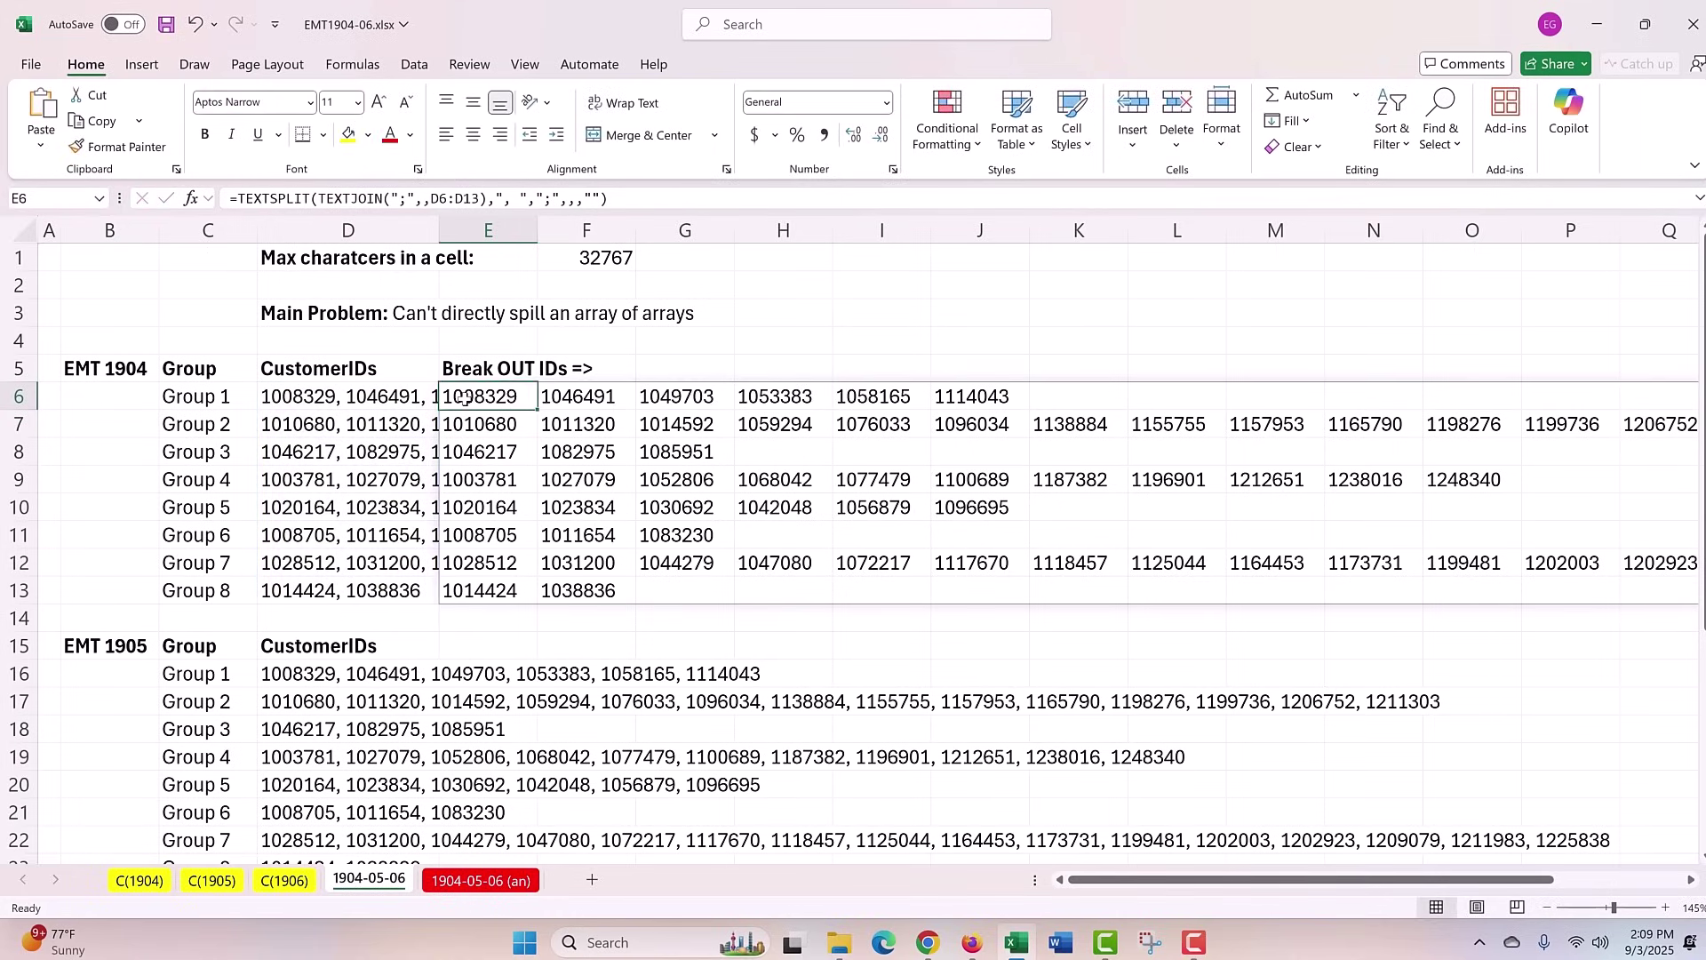